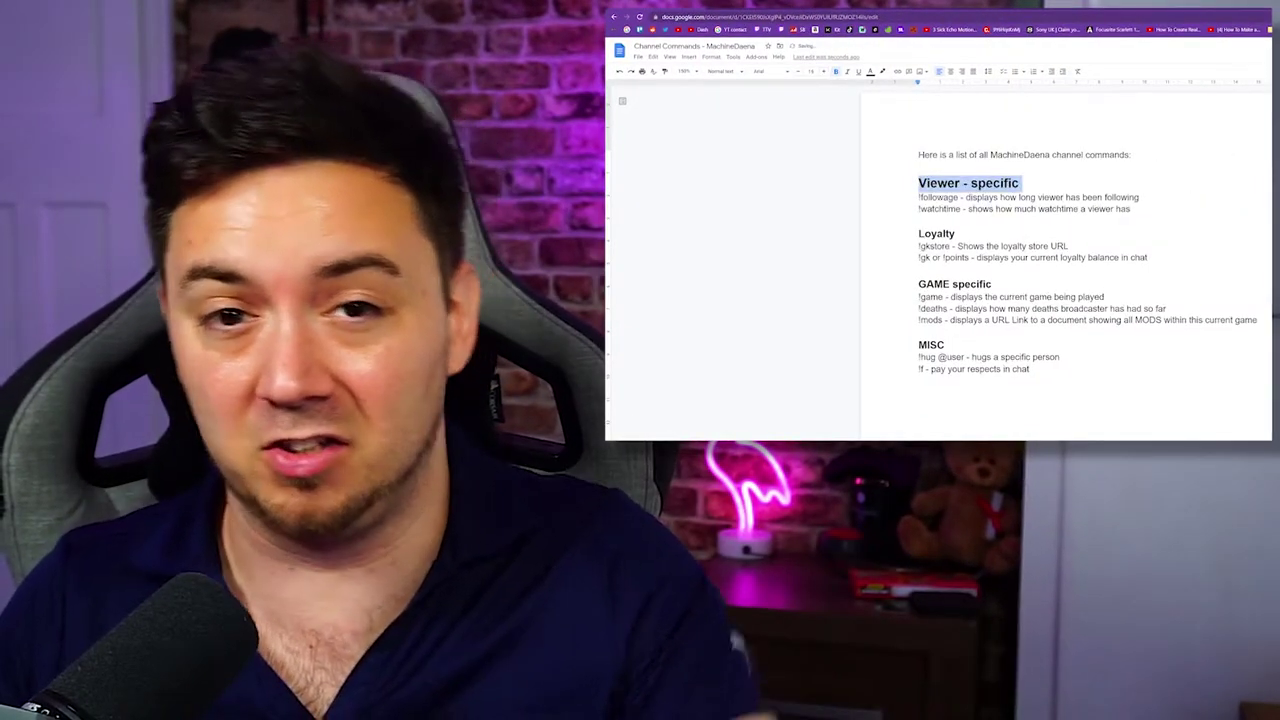
- Make Loyalty a heading and italicise the MISC and GAME specific command lines
{"action": "double_click", "coordinate": [936, 233]}
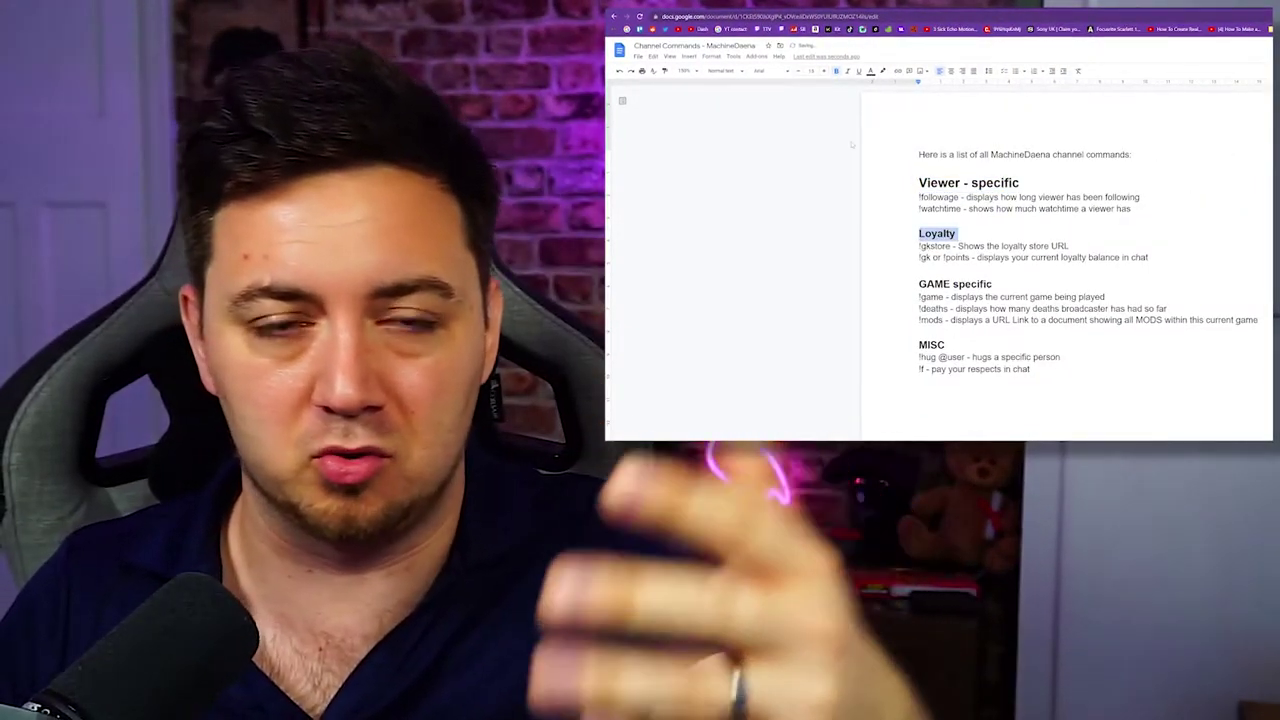
{"action": "left_click", "coordinate": [823, 71]}
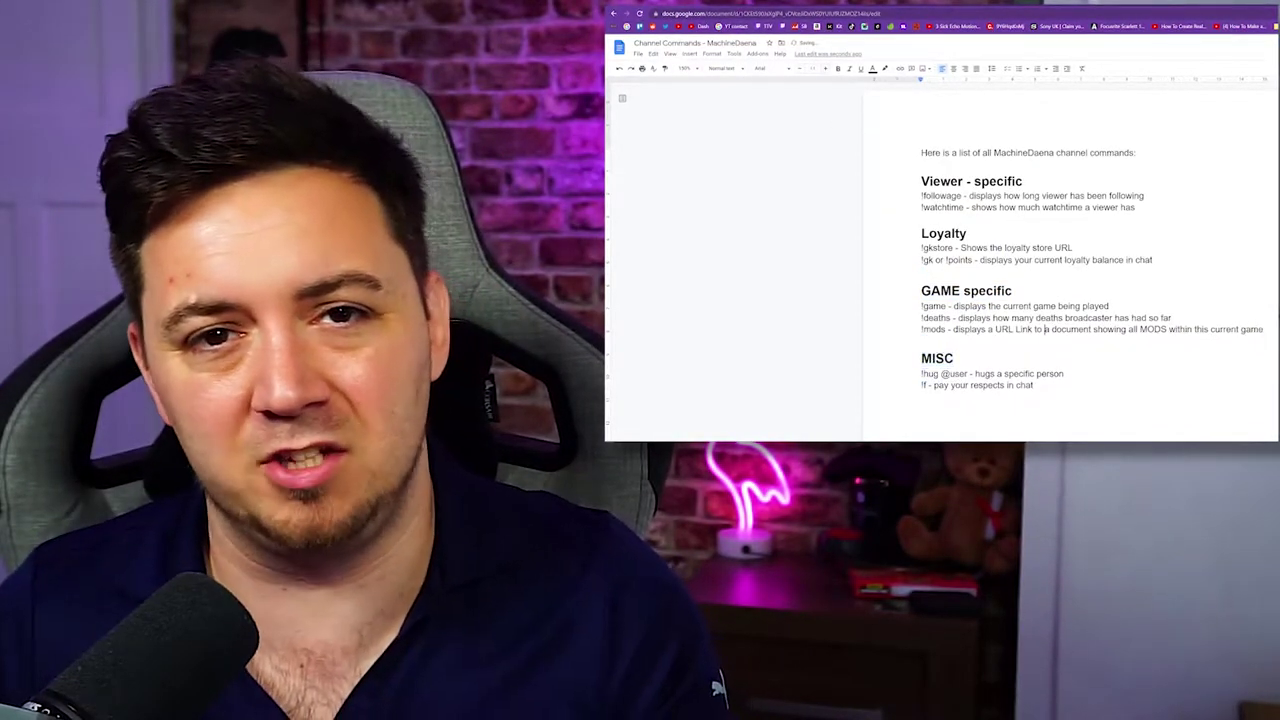
{"action": "left_click_drag", "start_coordinate": [1033, 385], "coordinate": [922, 373]}
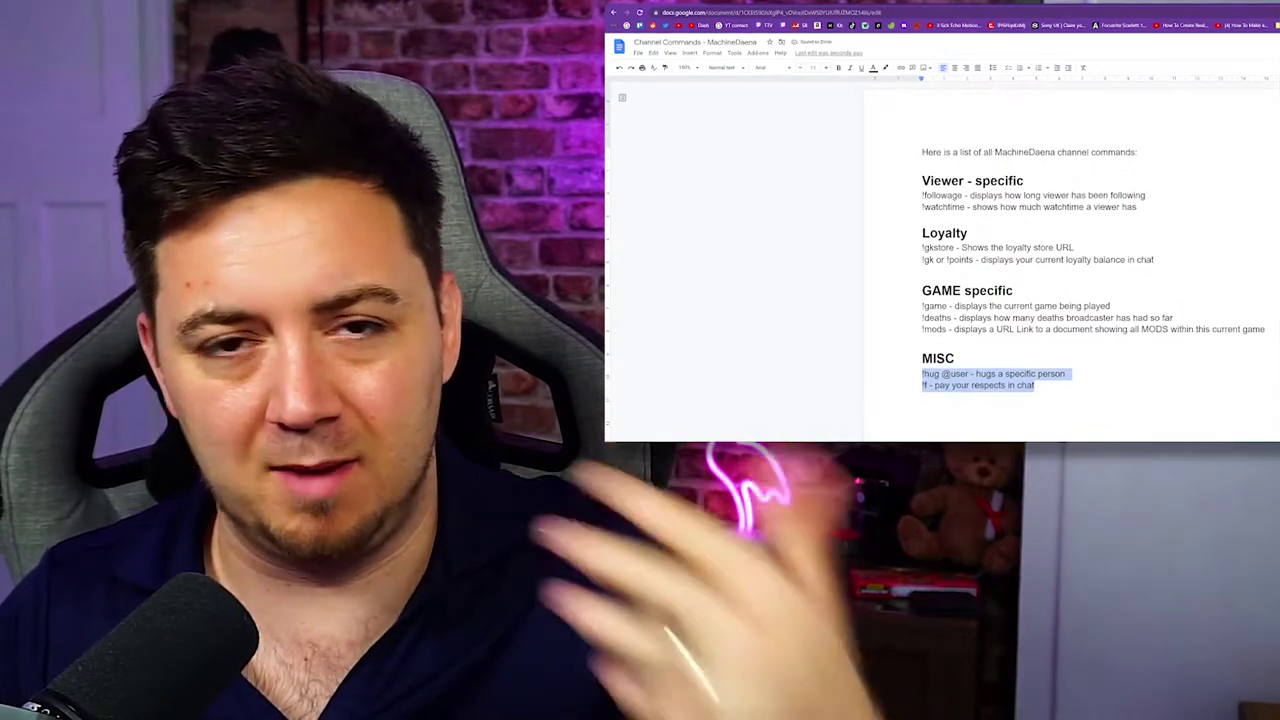
{"action": "key", "text": "ctrl+i"}
{"action": "left_click_drag", "start_coordinate": [1267, 329], "coordinate": [922, 305]}
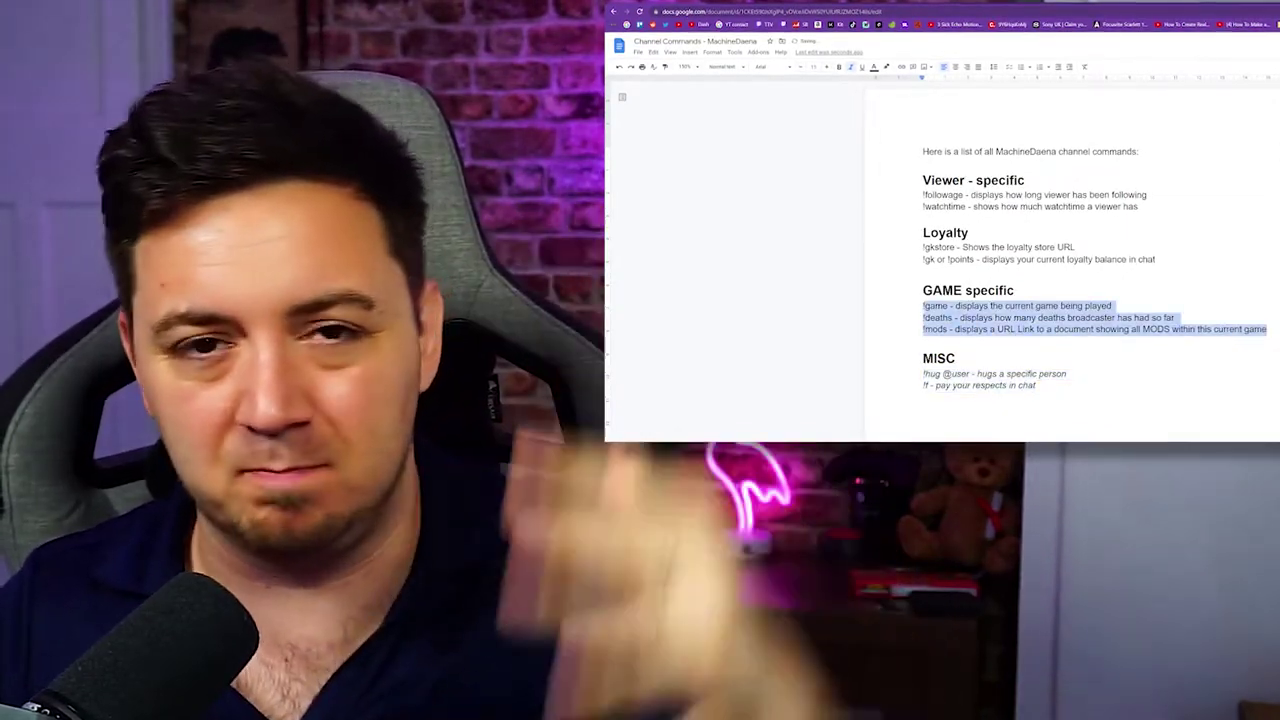
{"action": "key", "text": "ctrl+i"}
- Add the '!socials - Shows all the social media channels' and '!gamble or !roll [POINTS AMOUNT]' lines
{"action": "double_click", "coordinate": [1147, 259]}
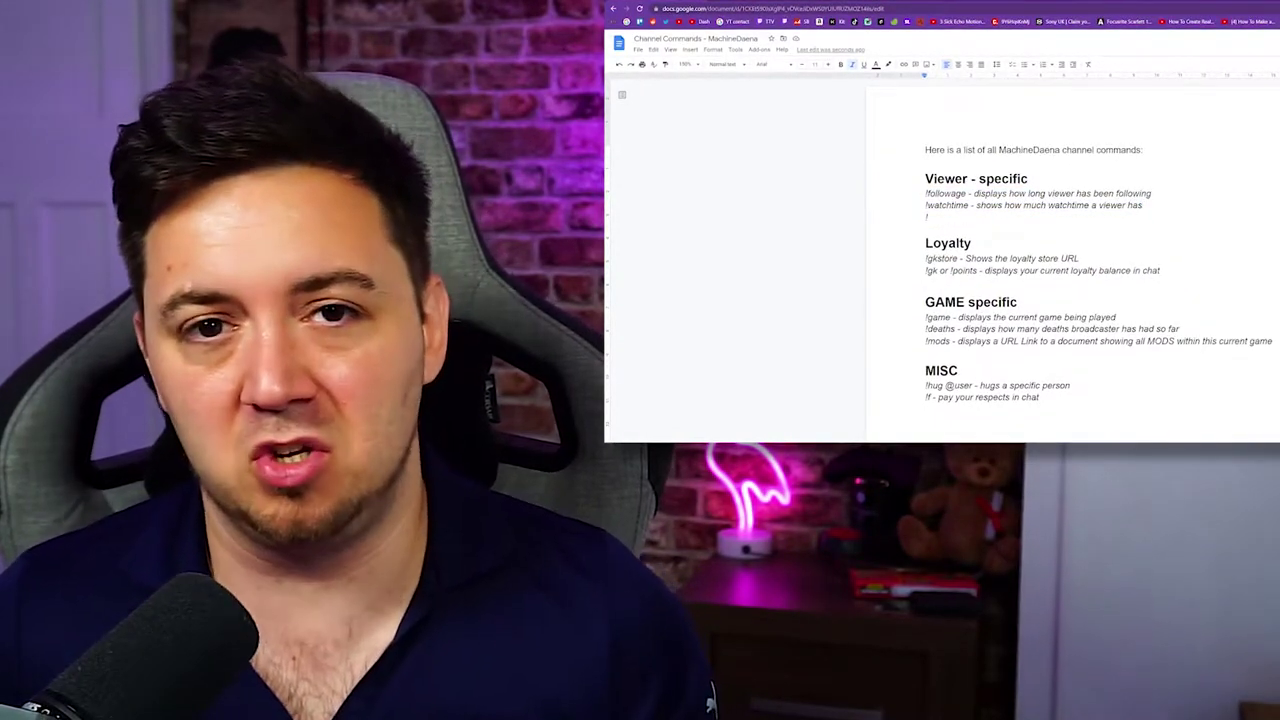
{"action": "type", "text": "ls"}
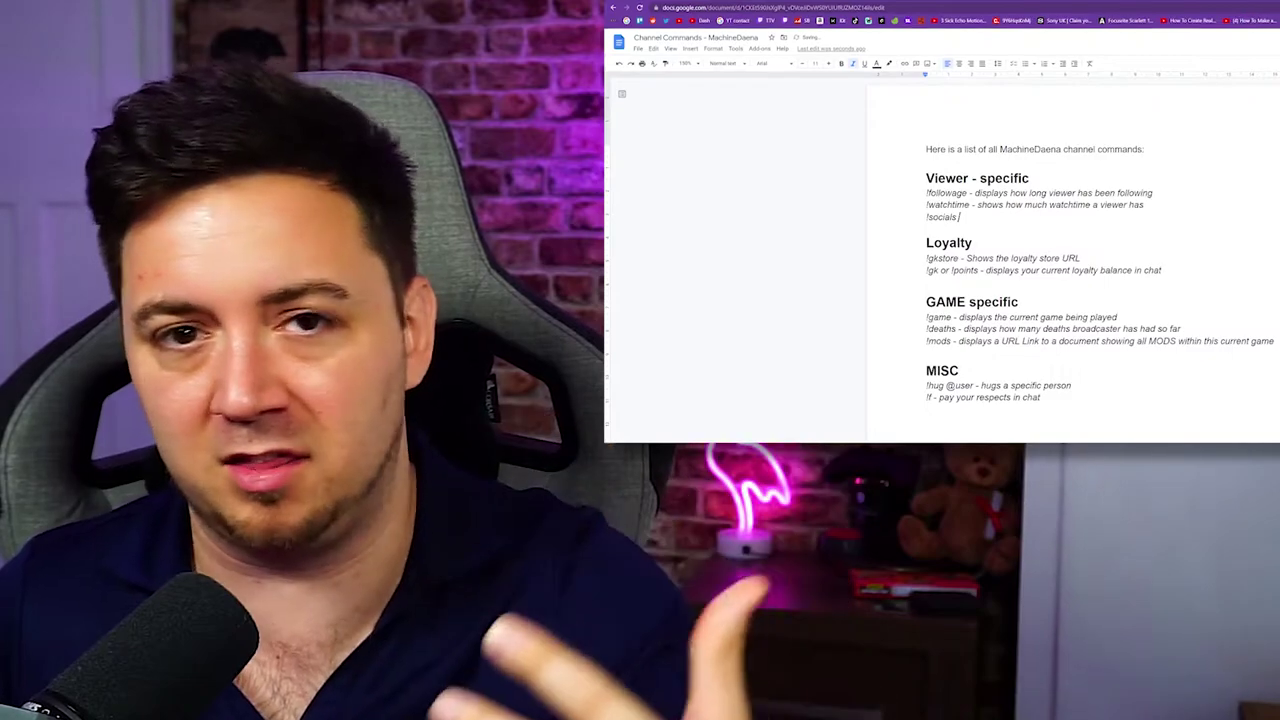
{"action": "type", "text": " - Shows all the social m"}
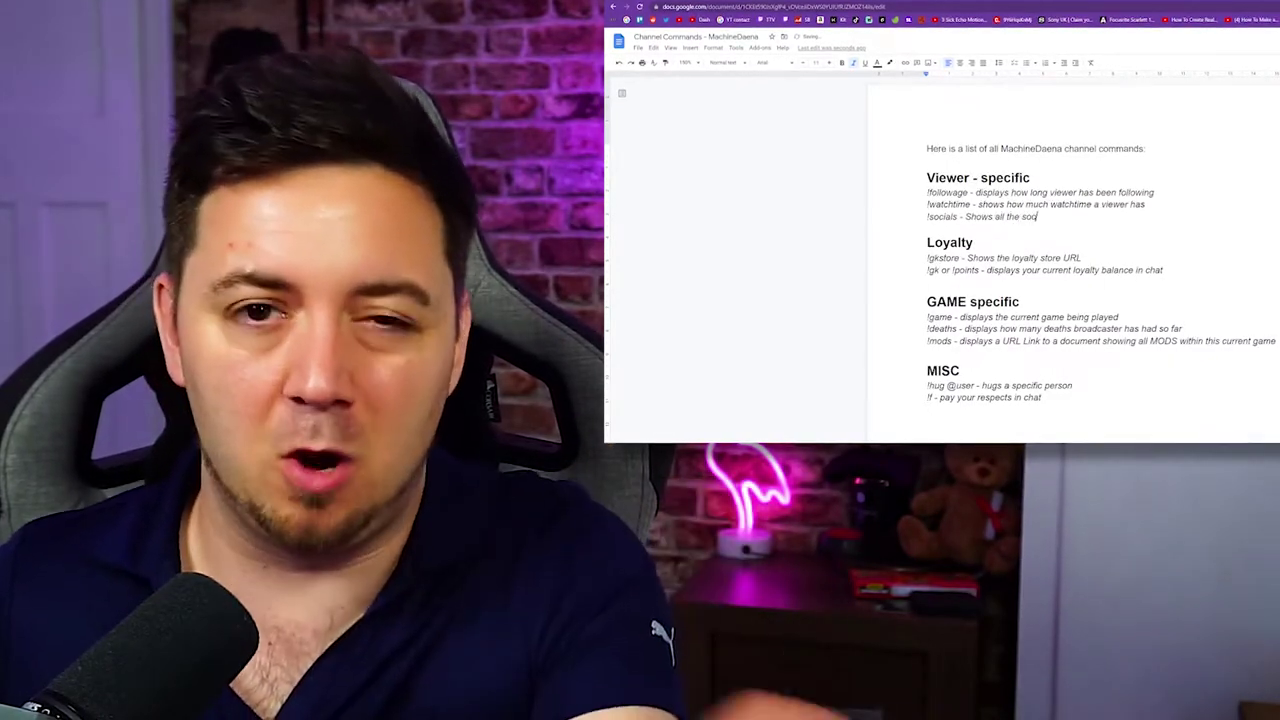
{"action": "type", "text": "edia channels"}
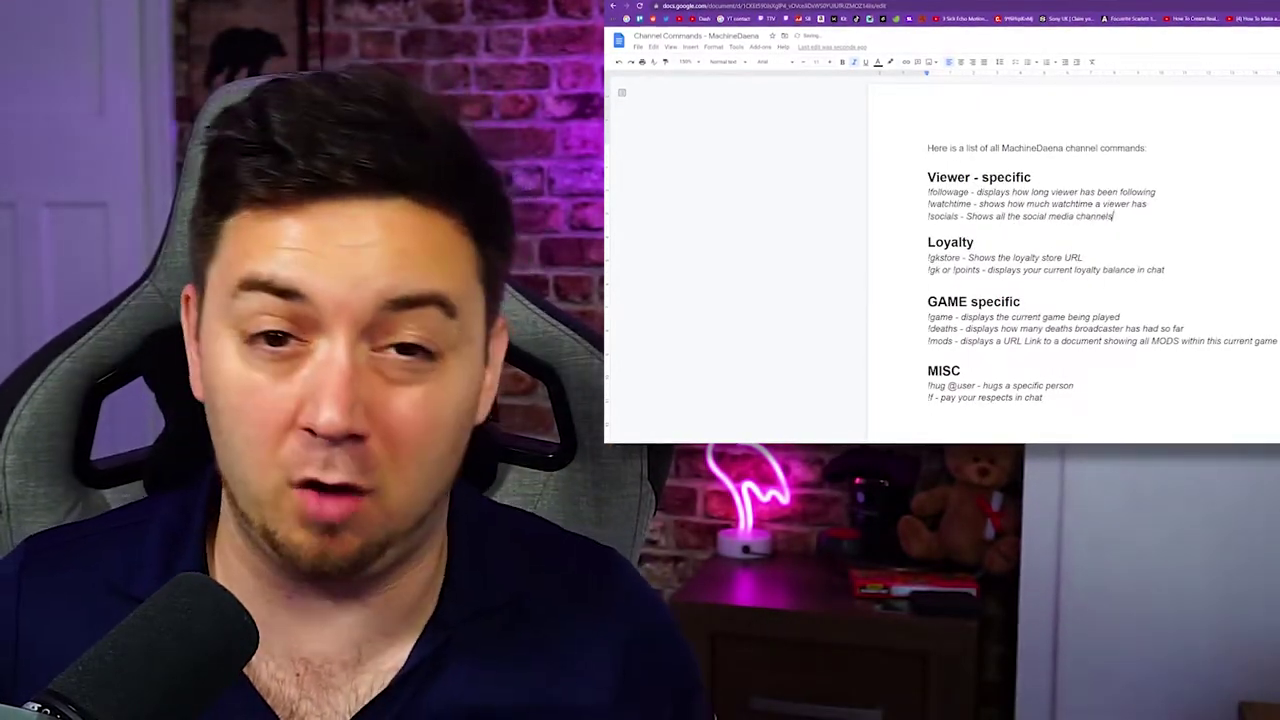
{"action": "key", "text": "ctrl+shift+Left"}
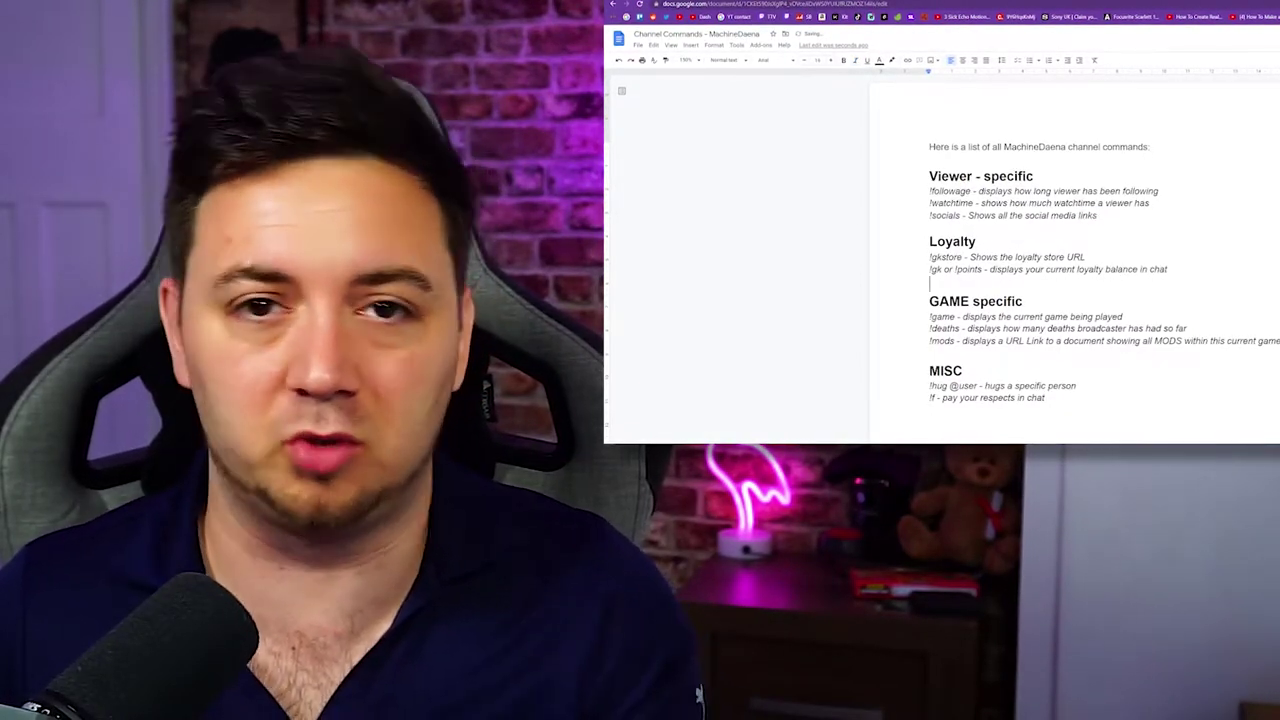
{"action": "key", "text": "Return"}
{"action": "type", "text": "!ga"}
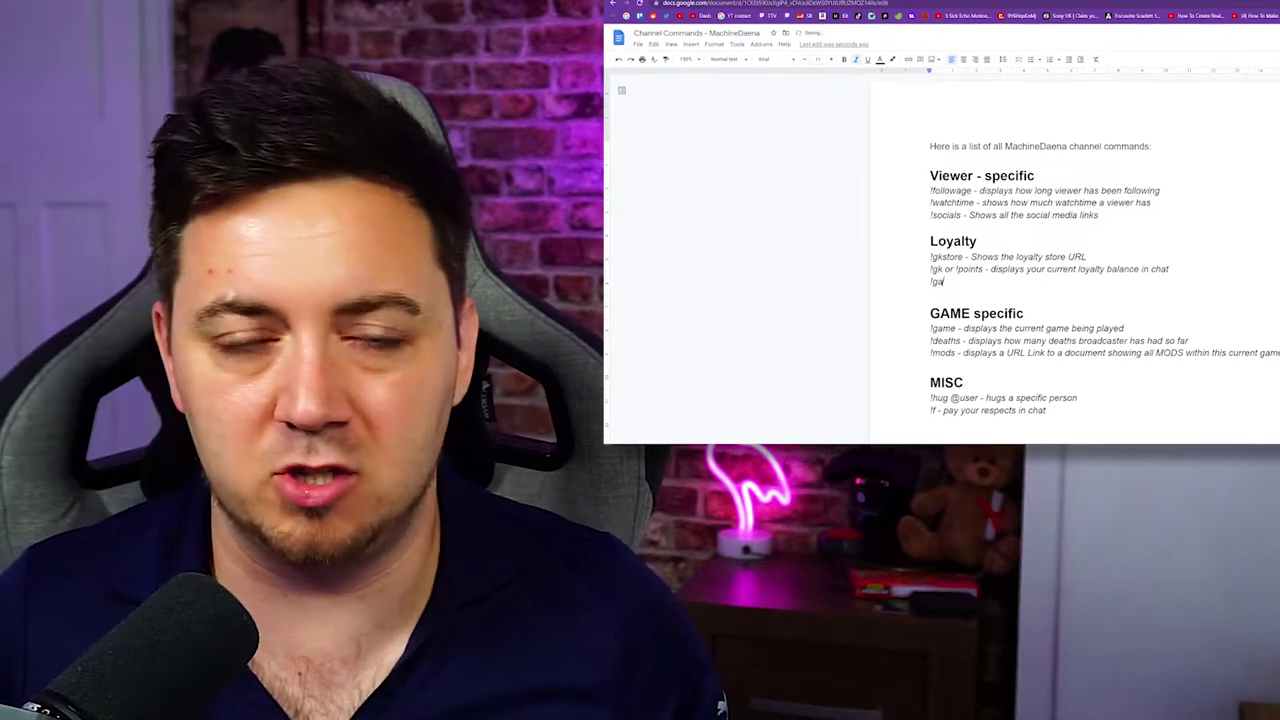
{"action": "type", "text": "mble - gamble"}
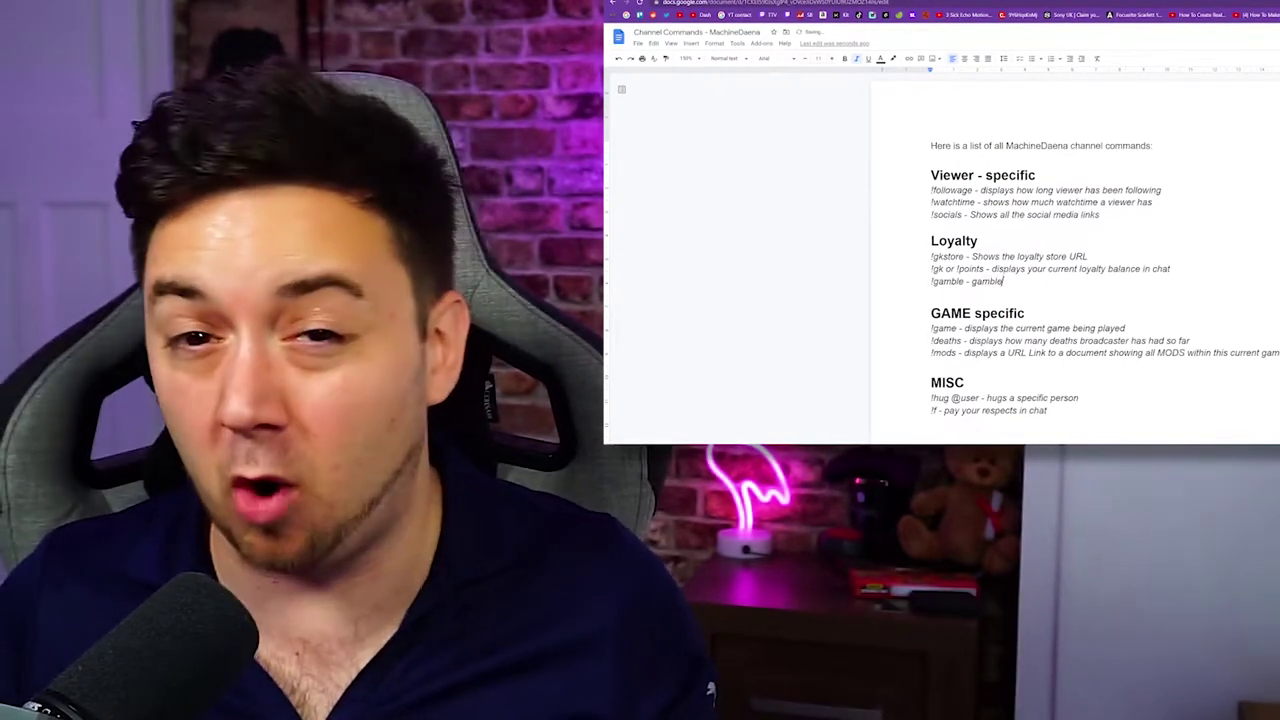
{"action": "type", "text": "s loyalty points"}
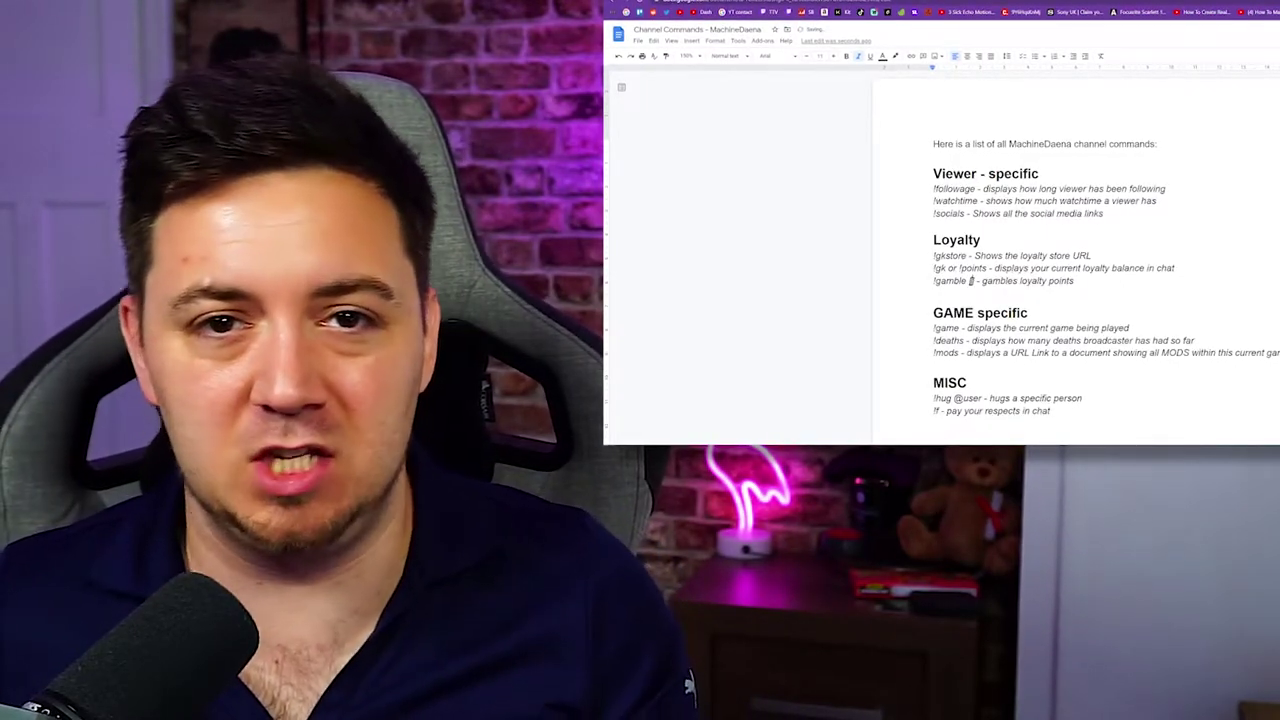
{"action": "type", "text": "POINTS AMOUNT"}
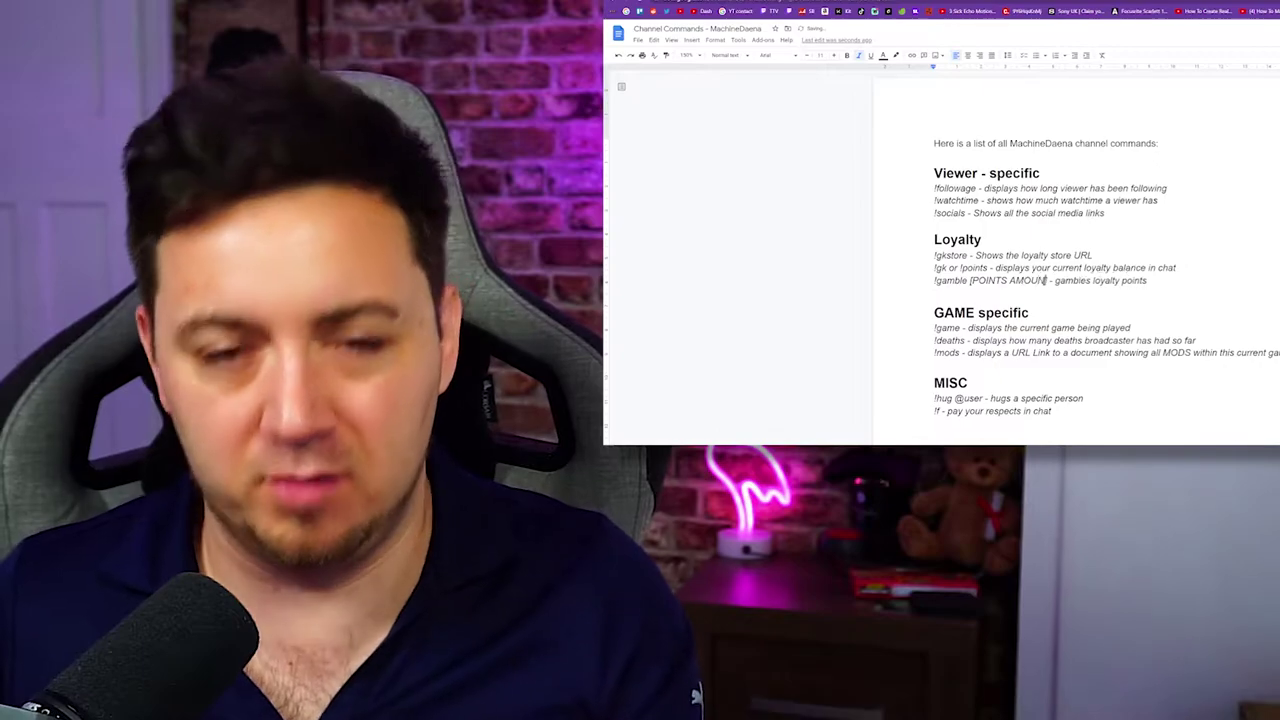
{"action": "left_click", "coordinate": [935, 295]}
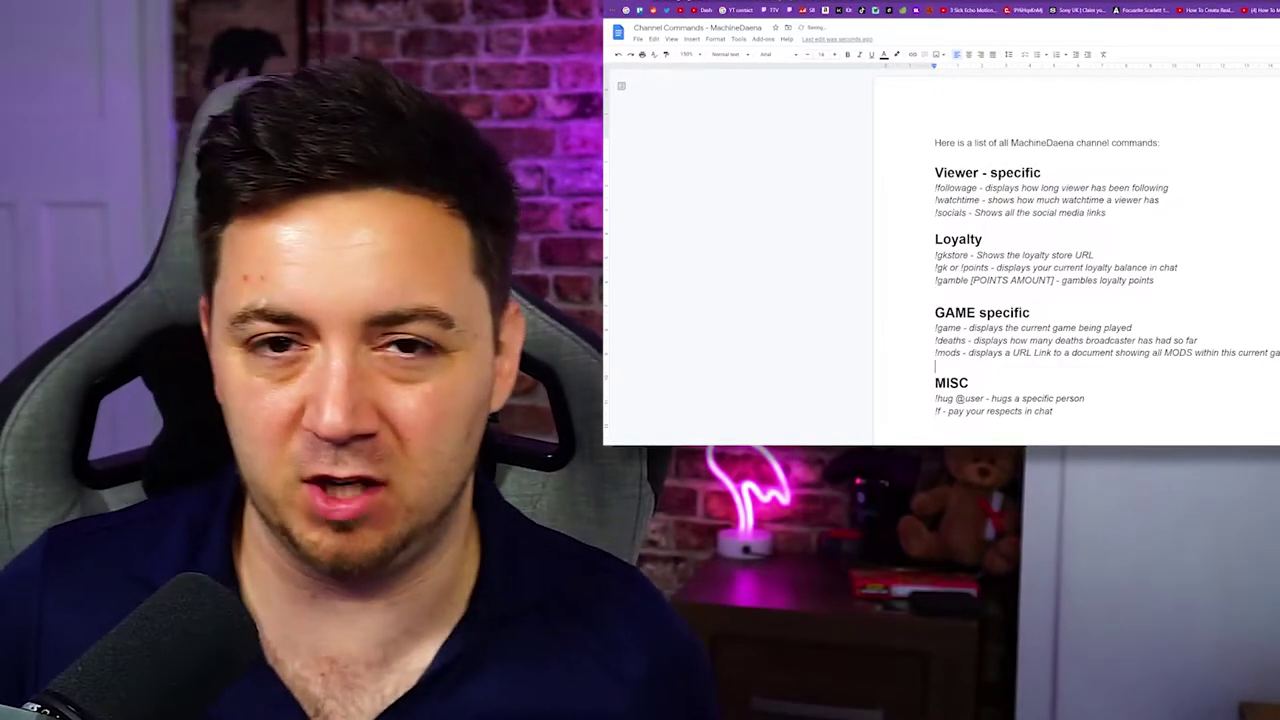
{"action": "left_click", "coordinate": [935, 366]}
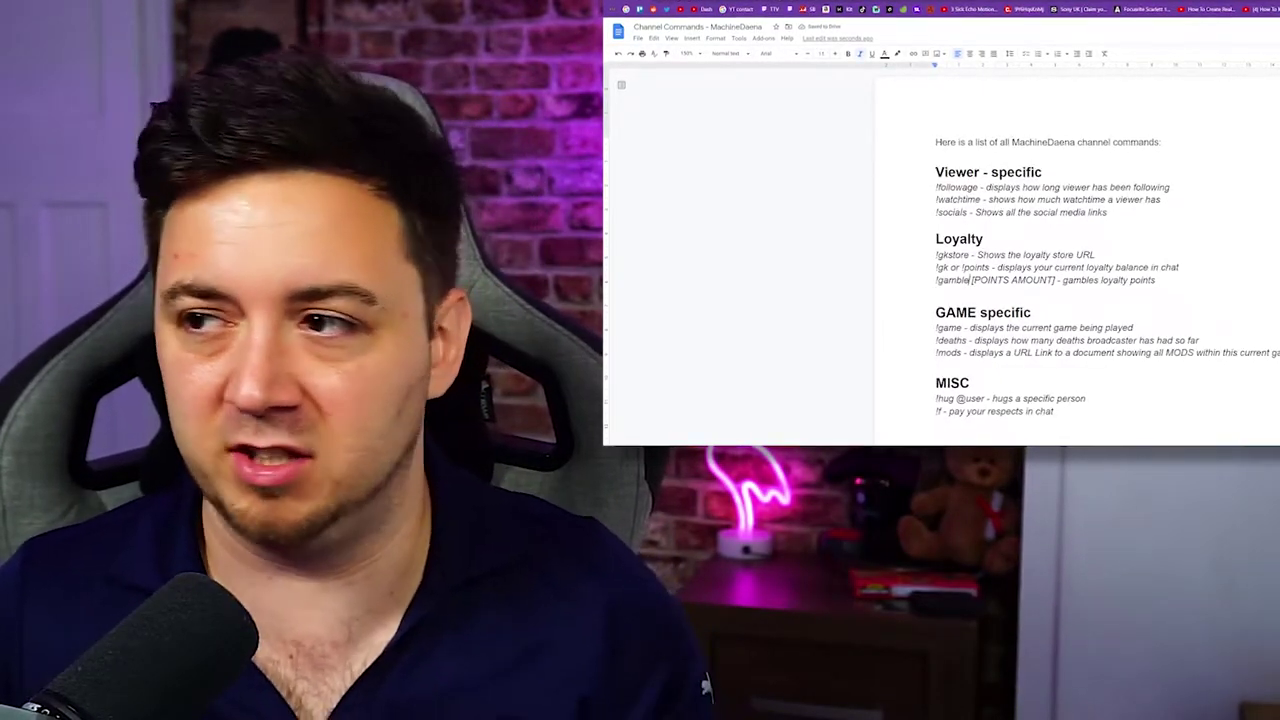
{"action": "type", "text": "oll"}
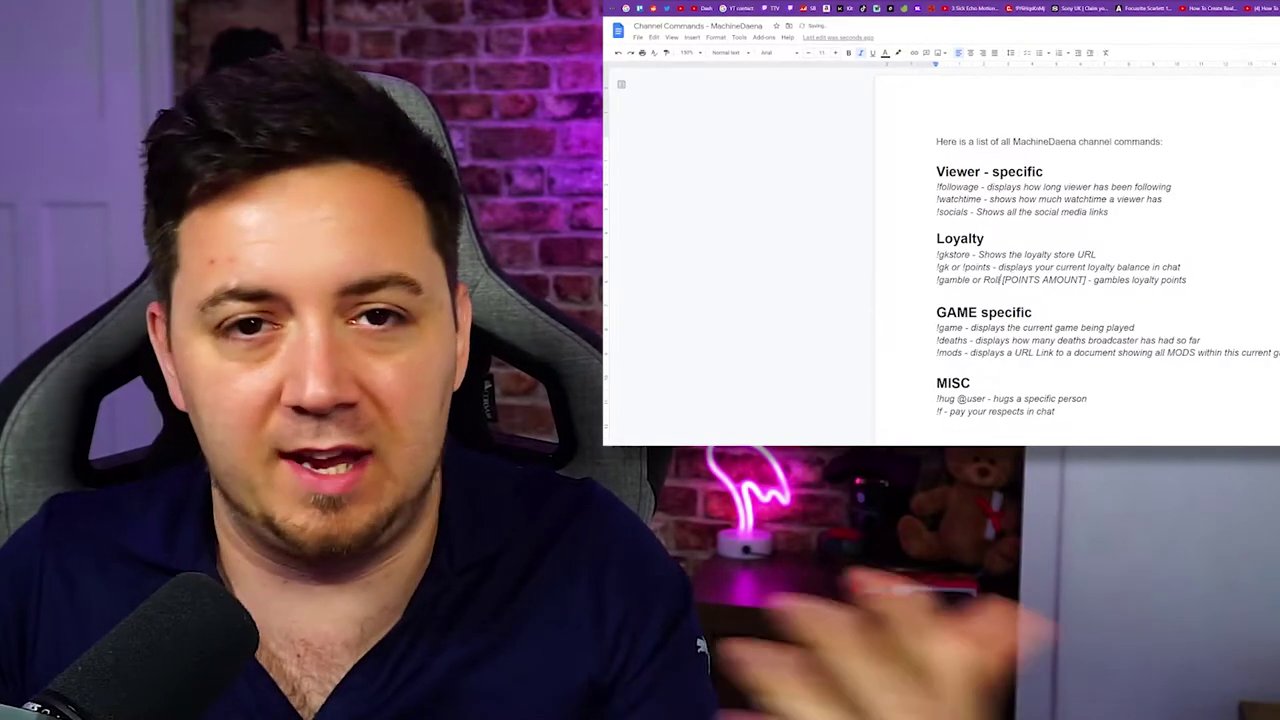
{"action": "left_click", "coordinate": [938, 293]}
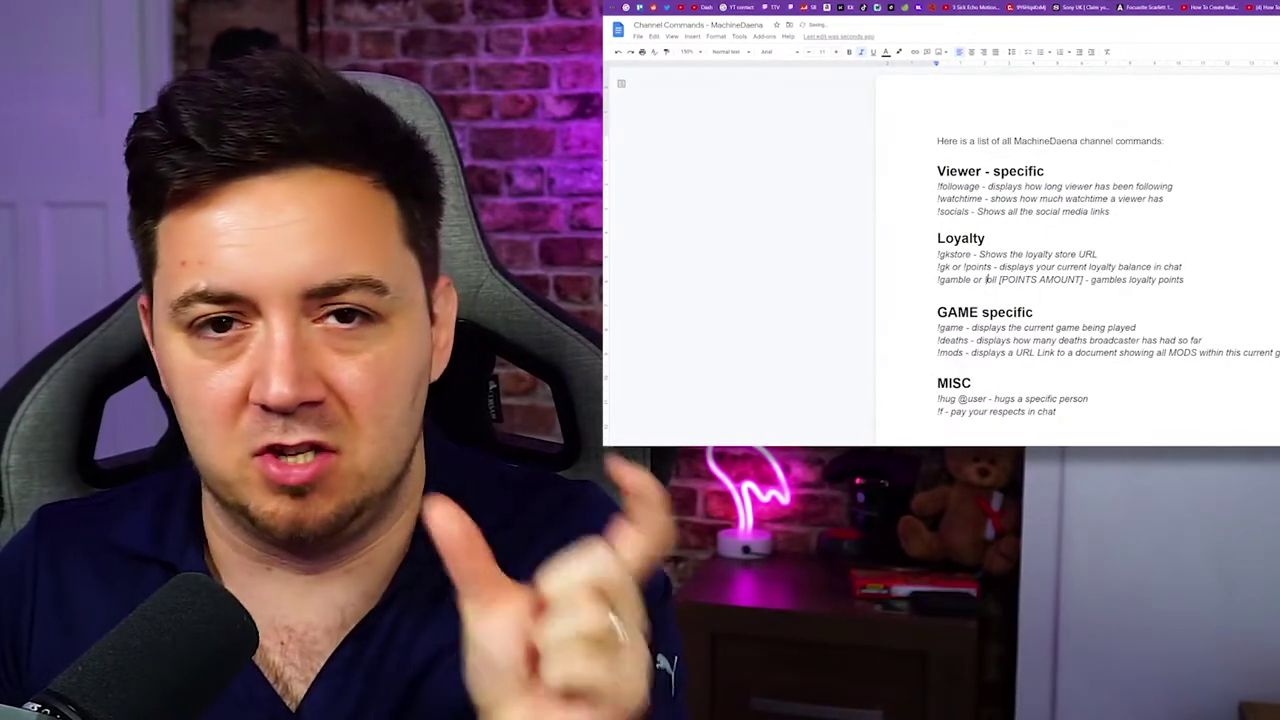
{"action": "left_click", "coordinate": [939, 366]}
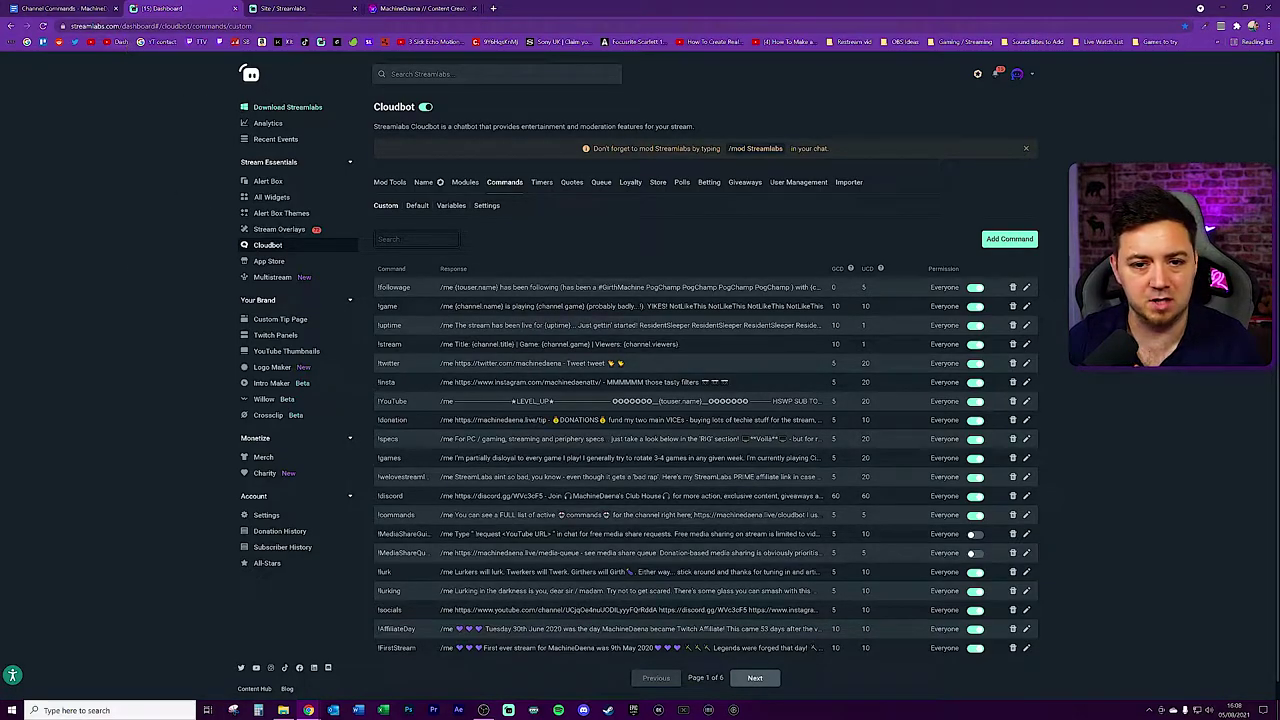
- Open Cloudbot's custom commands and view the !followage command's advanced settings
{"action": "left_click", "coordinate": [268, 245]}
{"action": "left_click", "coordinate": [505, 182]}
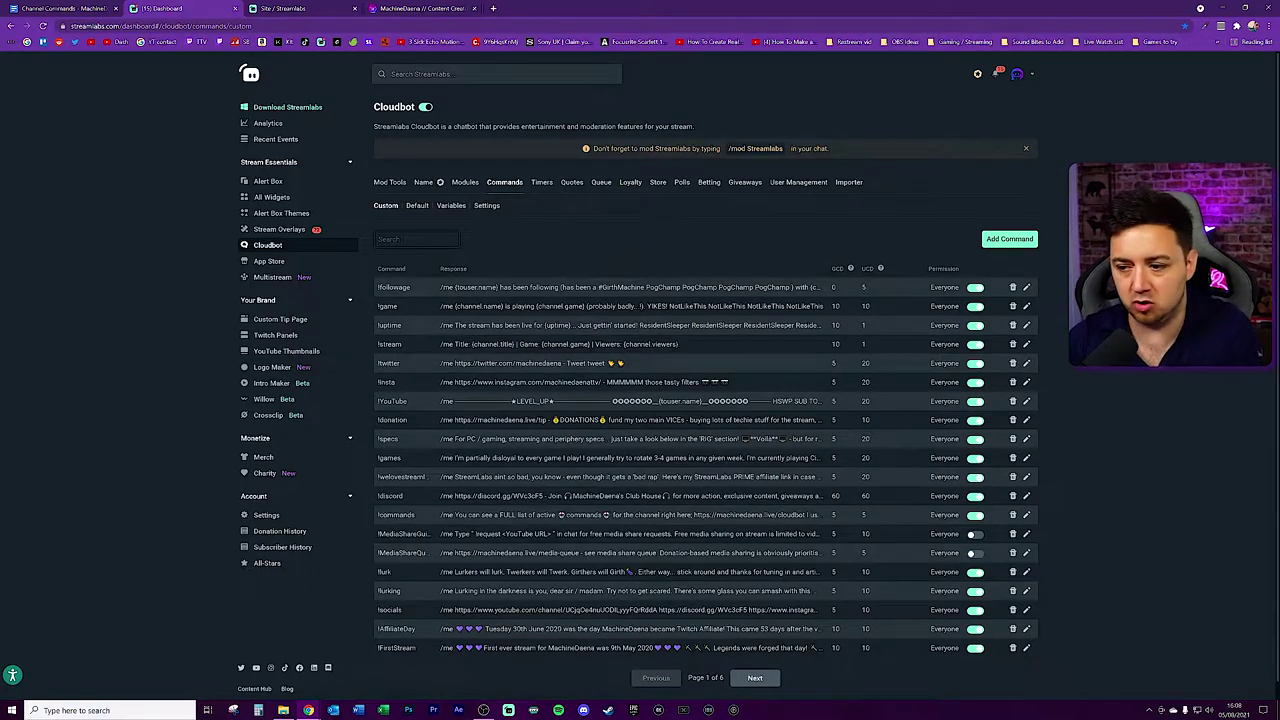
{"action": "left_click", "coordinate": [1026, 288]}
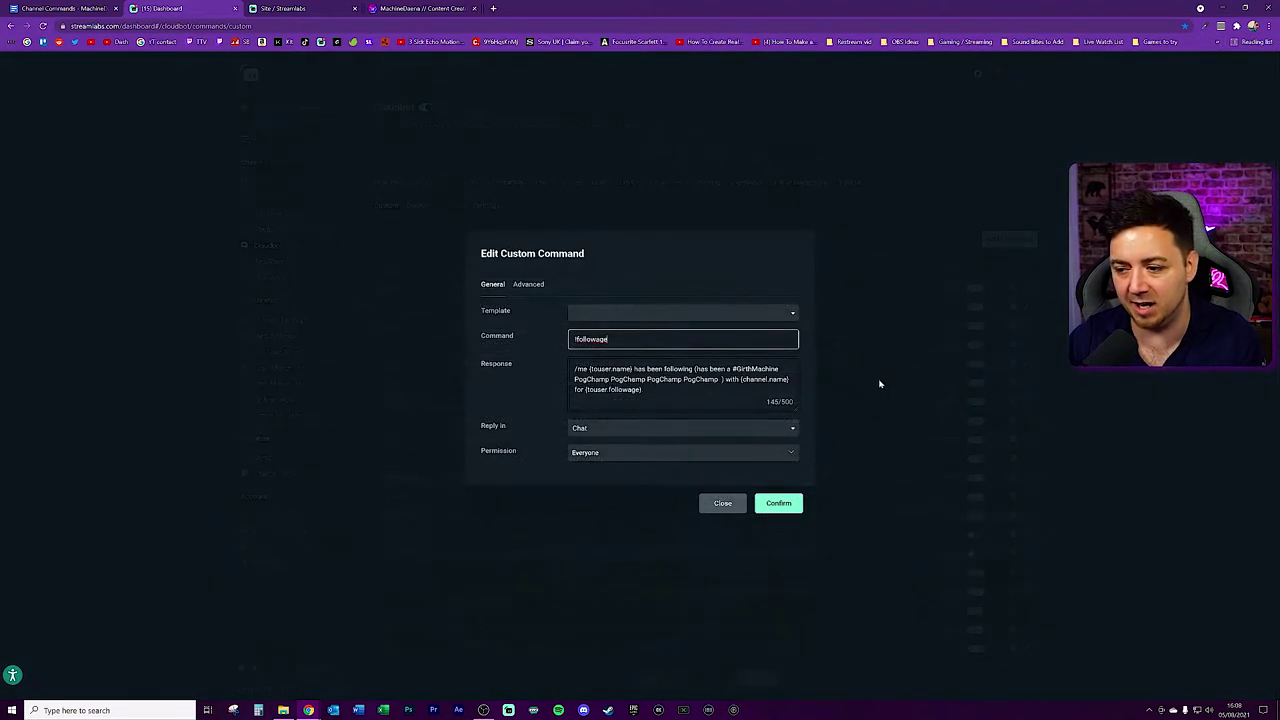
{"action": "left_click", "coordinate": [529, 288]}
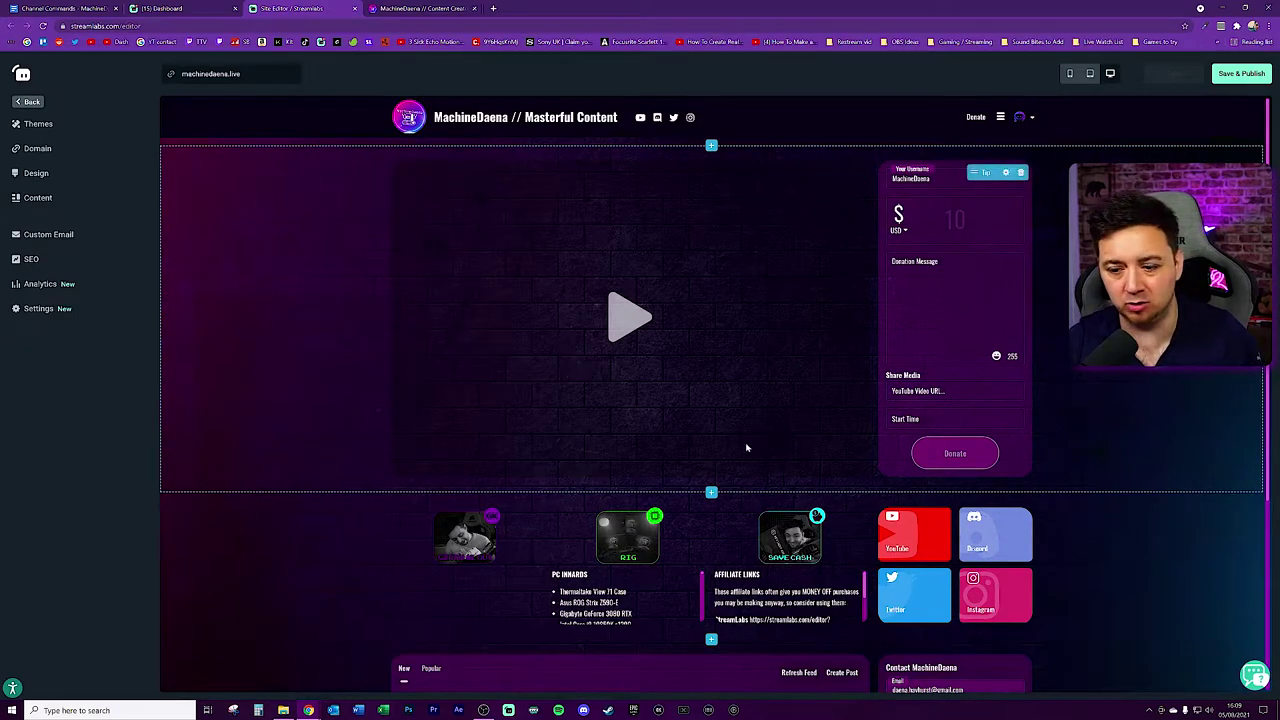
- Show the Home page content widgets and try dragging Cloudbot Commands onto the page
{"action": "scroll", "coordinate": [706, 453], "scroll_direction": "down", "scroll_amount": 3}
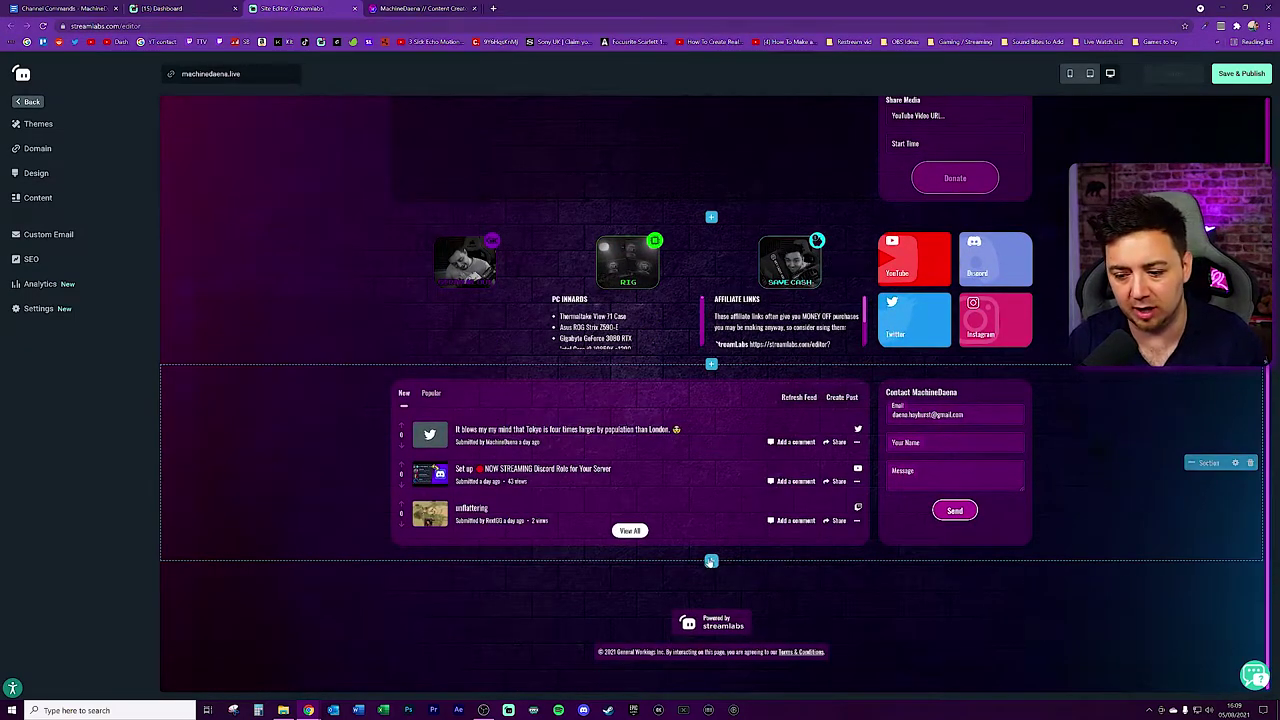
{"action": "scroll", "coordinate": [694, 327], "scroll_direction": "up", "scroll_amount": 3}
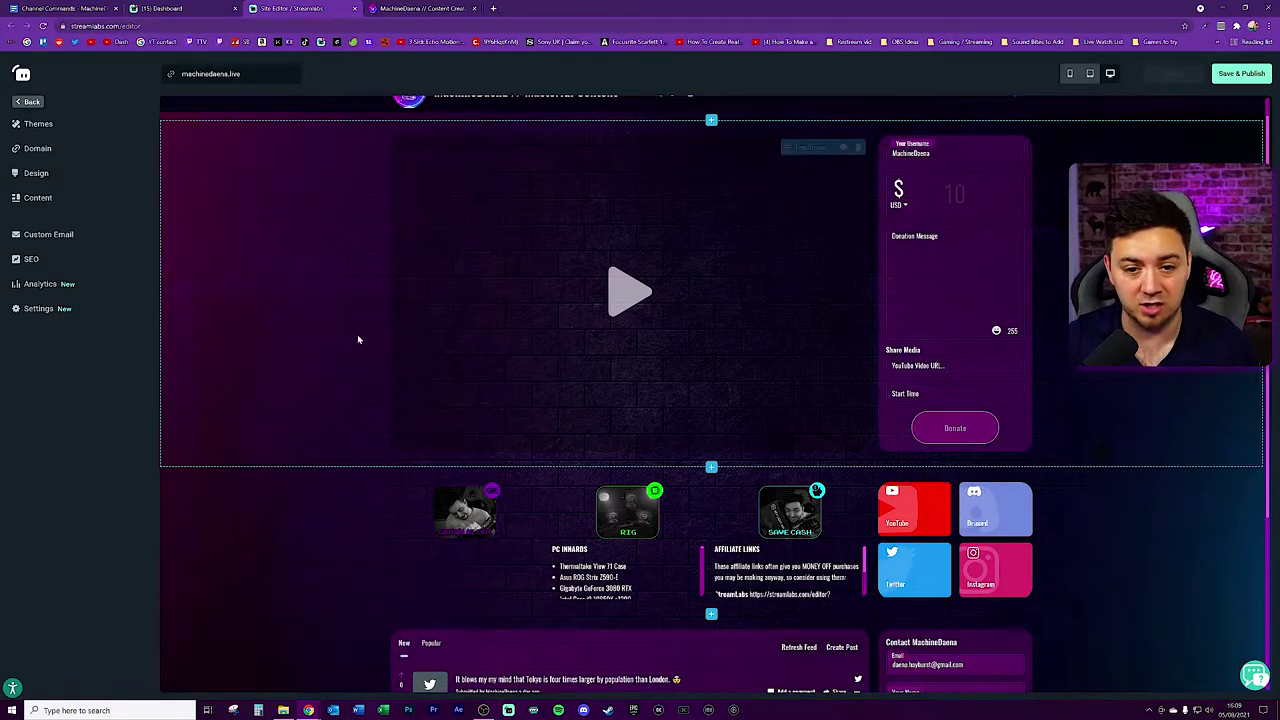
{"action": "left_click", "coordinate": [40, 199]}
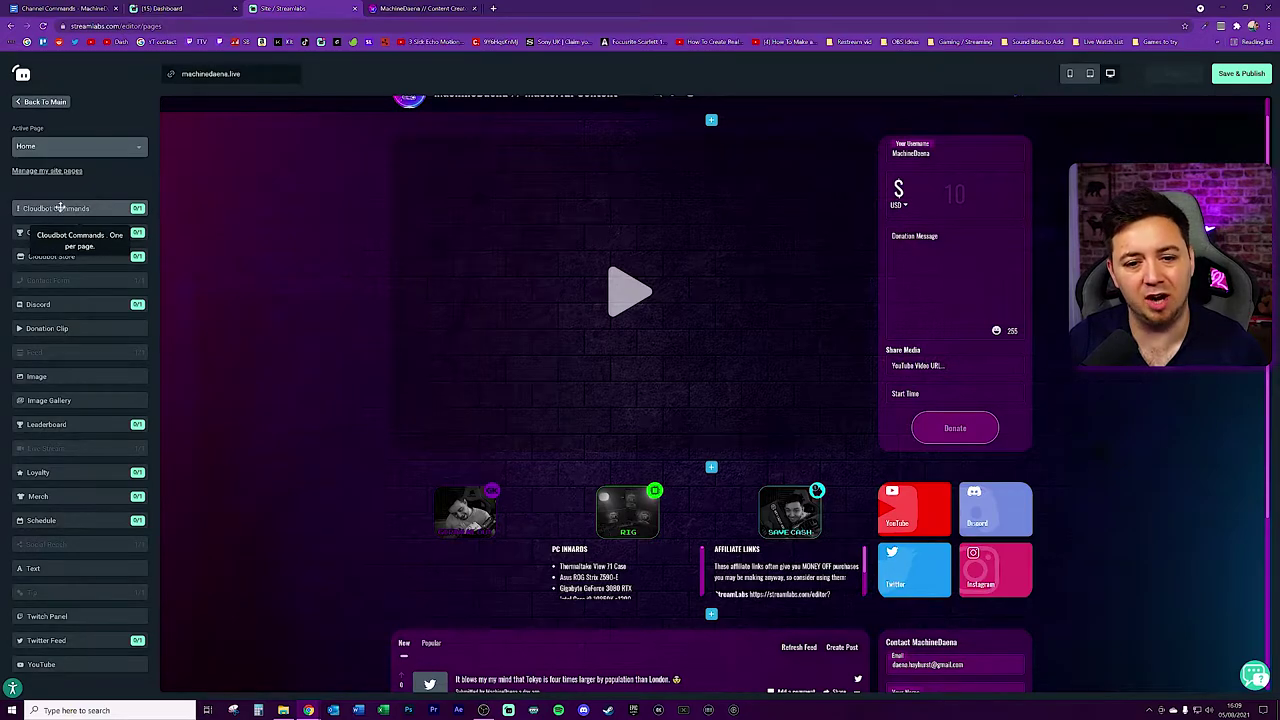
{"action": "mouse_move", "coordinate": [48, 207]}
{"action": "left_mouse_down"}
{"action": "mouse_move", "coordinate": [432, 266]}
{"action": "mouse_move", "coordinate": [51, 206]}
{"action": "left_mouse_up"}
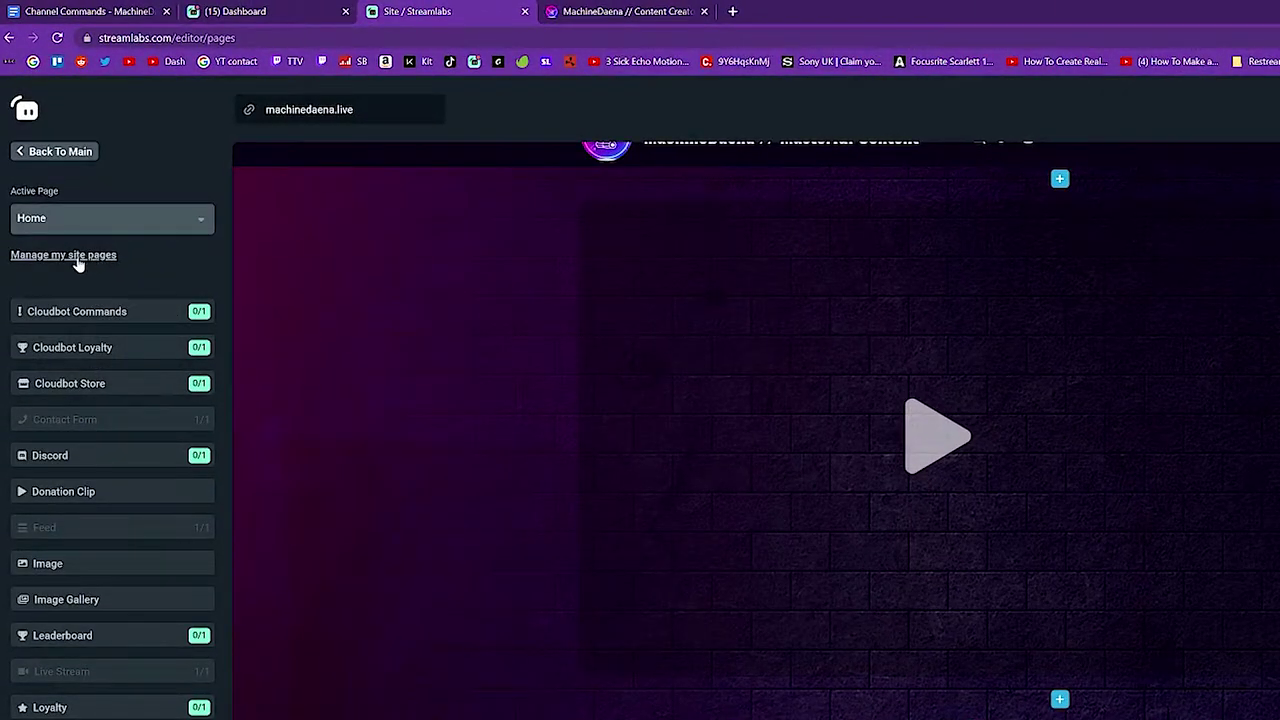
- Check the auto-generated Cloudbot page's /cloudbot path in the site pages settings
{"action": "left_click", "coordinate": [47, 256]}
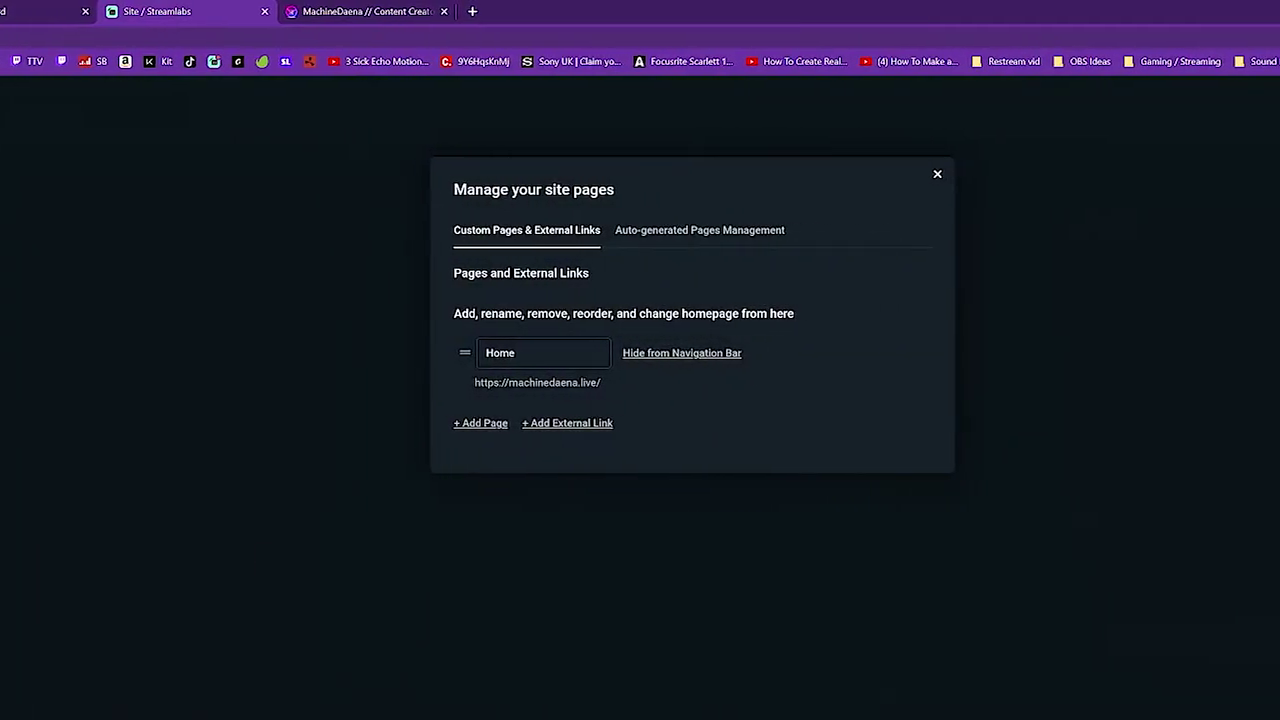
{"action": "left_click", "coordinate": [627, 238]}
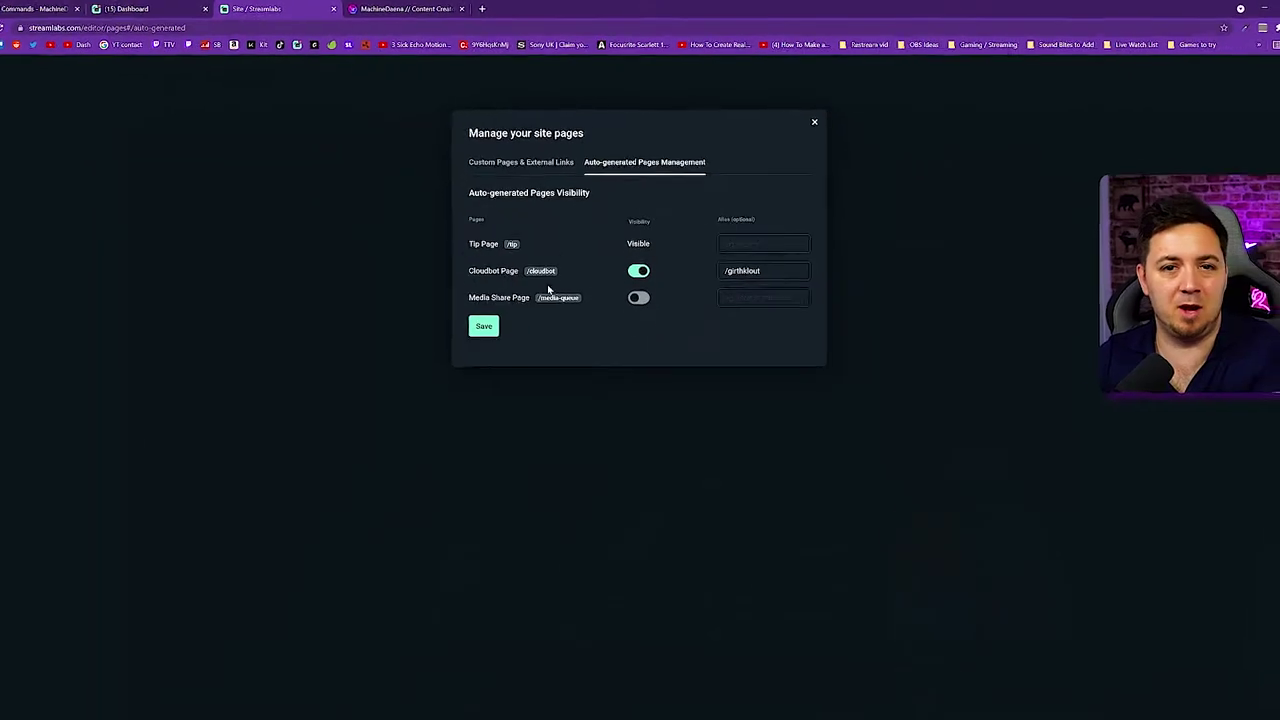
{"action": "triple_click", "coordinate": [746, 267]}
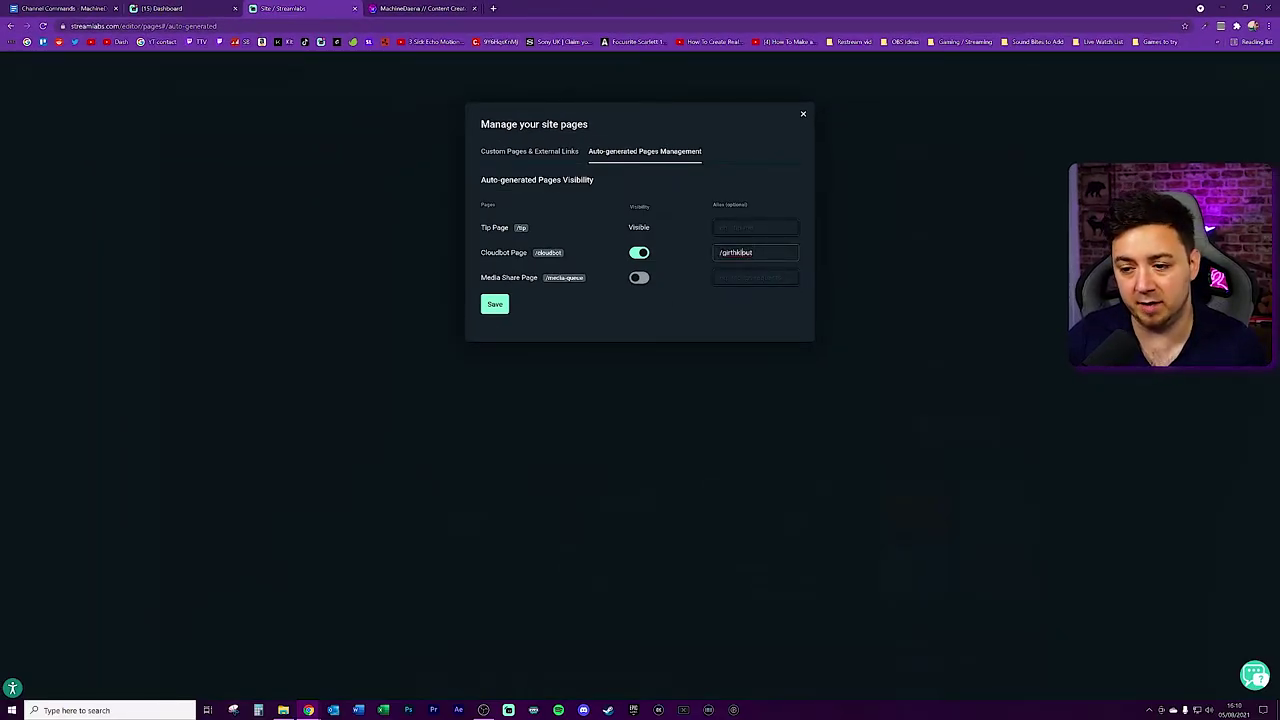
{"action": "triple_click", "coordinate": [737, 252]}
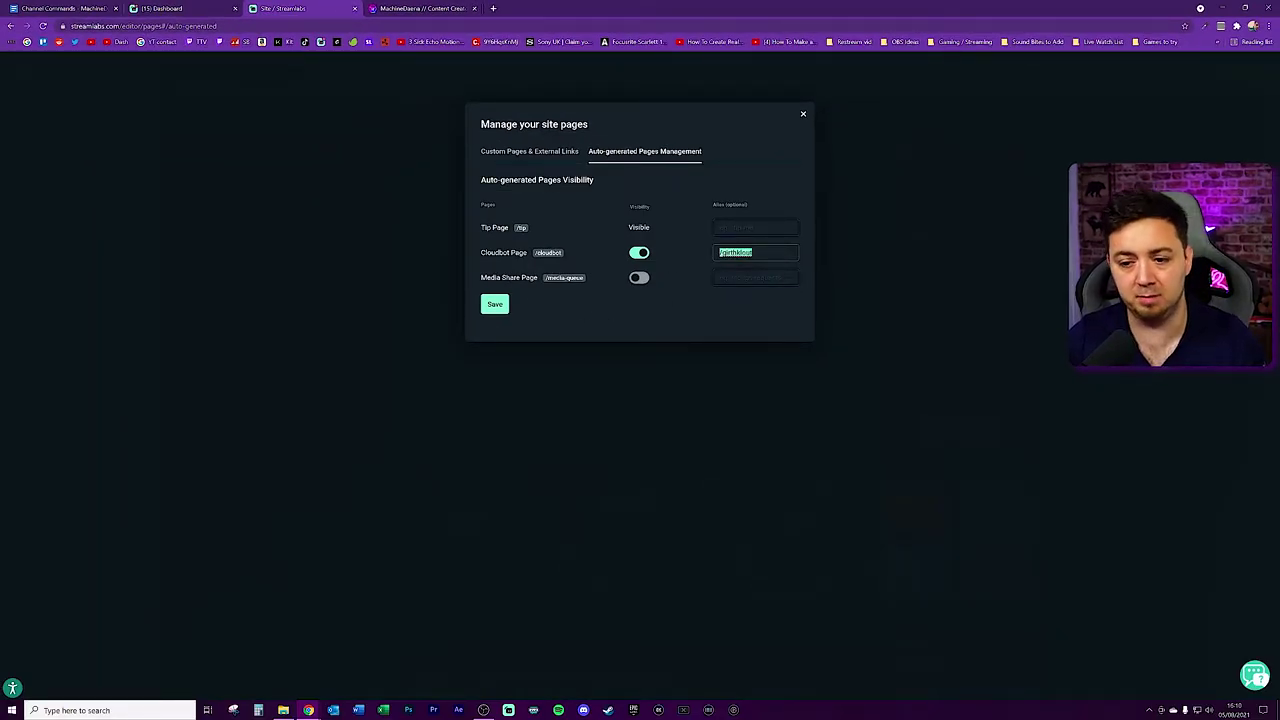
{"action": "left_click_drag", "start_coordinate": [535, 252], "coordinate": [630, 256]}
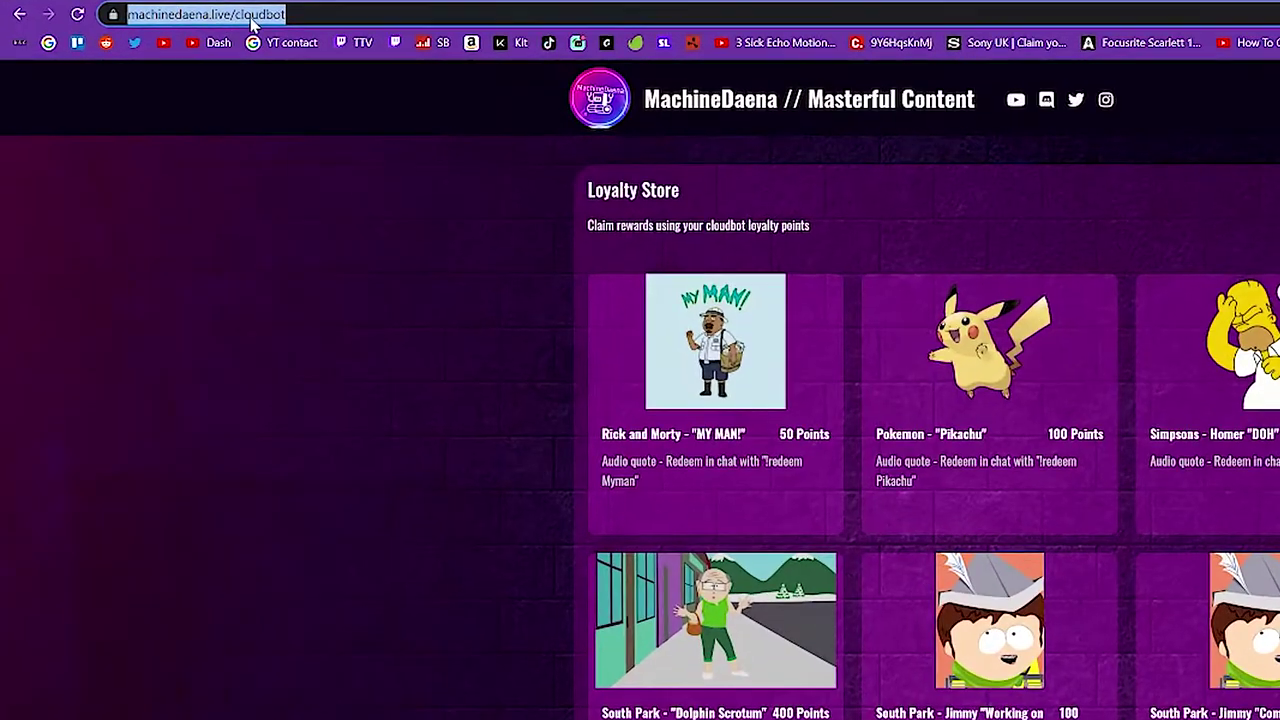
- Go to the site's /cloudbot address in the browser
{"action": "left_click", "coordinate": [166, 25]}
{"action": "key", "text": "End"}
{"action": "key", "text": "shift+Left"}
{"action": "key", "text": "shift+Left"}
{"action": "key", "text": "shift+Left"}
{"action": "key", "text": "shift+Left"}
{"action": "key", "text": "shift+Left"}
{"action": "key", "text": "shift+Left"}
{"action": "key", "text": "shift+Left"}
{"action": "key", "text": "shift+Left"}
{"action": "key", "text": "shift+Left"}
{"action": "key", "text": "shift+Left"}
{"action": "scroll", "coordinate": [900, 450], "scroll_direction": "down", "scroll_amount": 2}
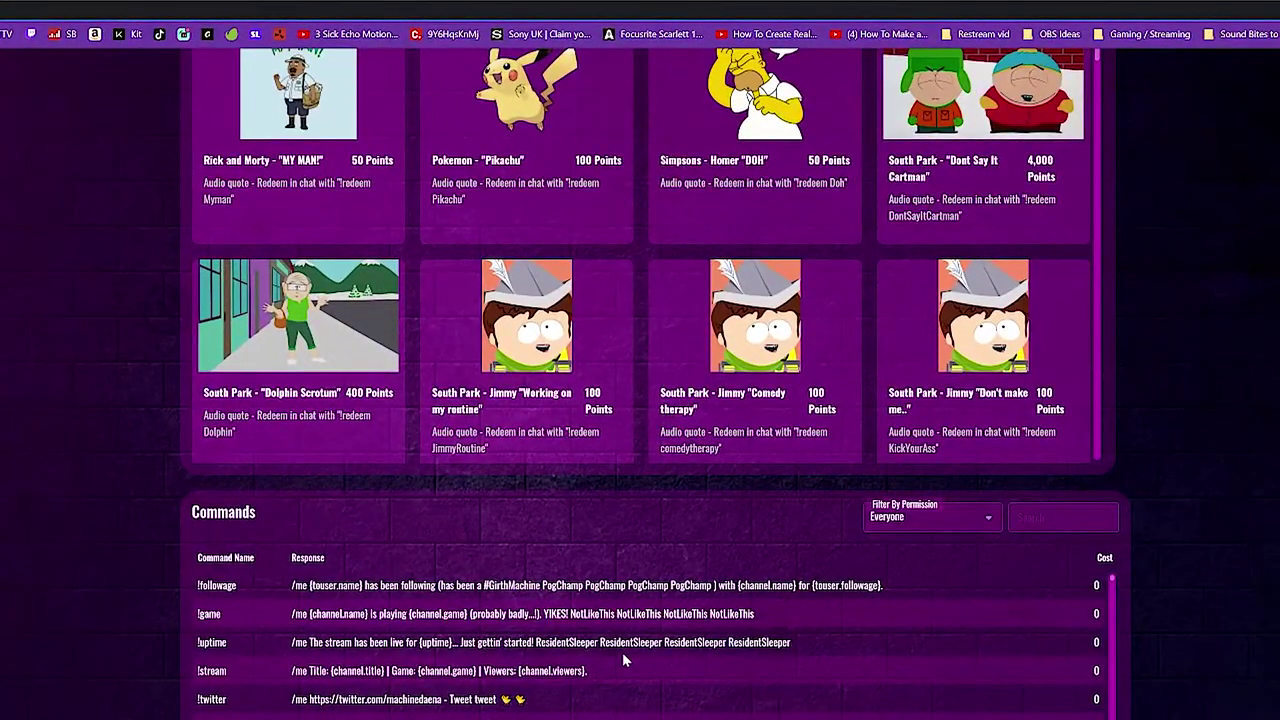
{"action": "scroll", "coordinate": [623, 660], "scroll_direction": "down", "scroll_amount": 5}
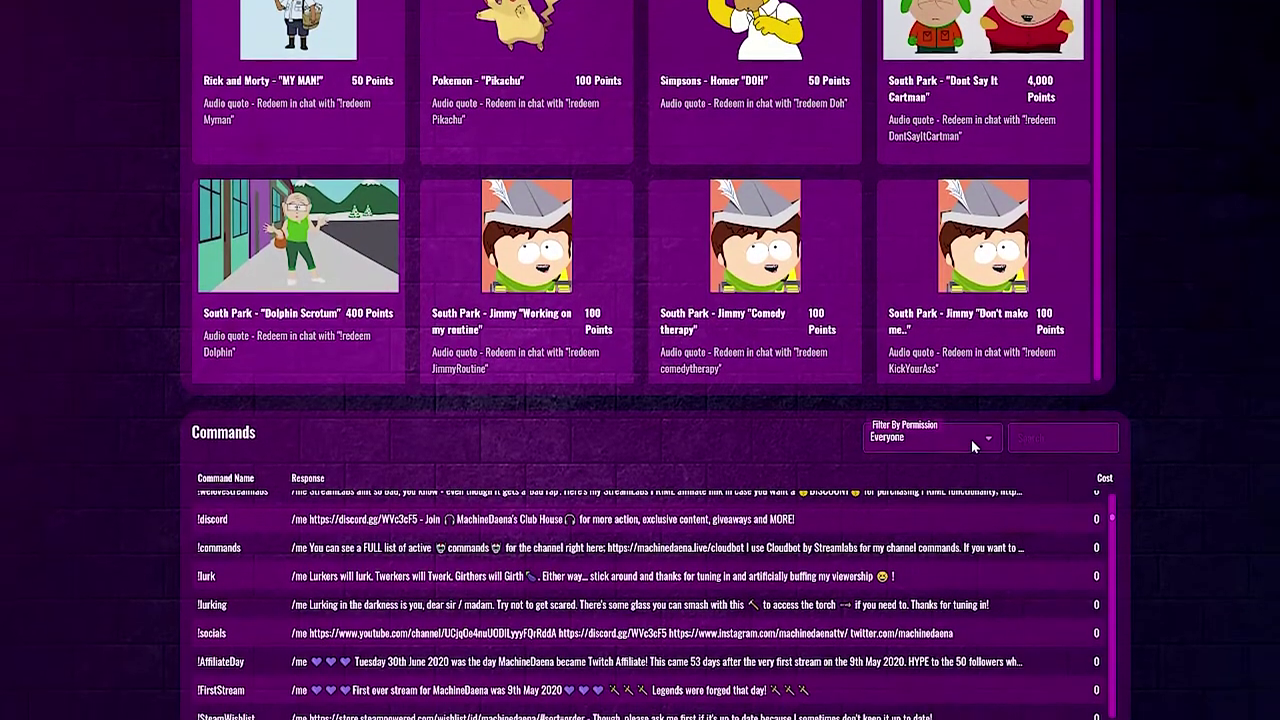
{"action": "left_click", "coordinate": [971, 440]}
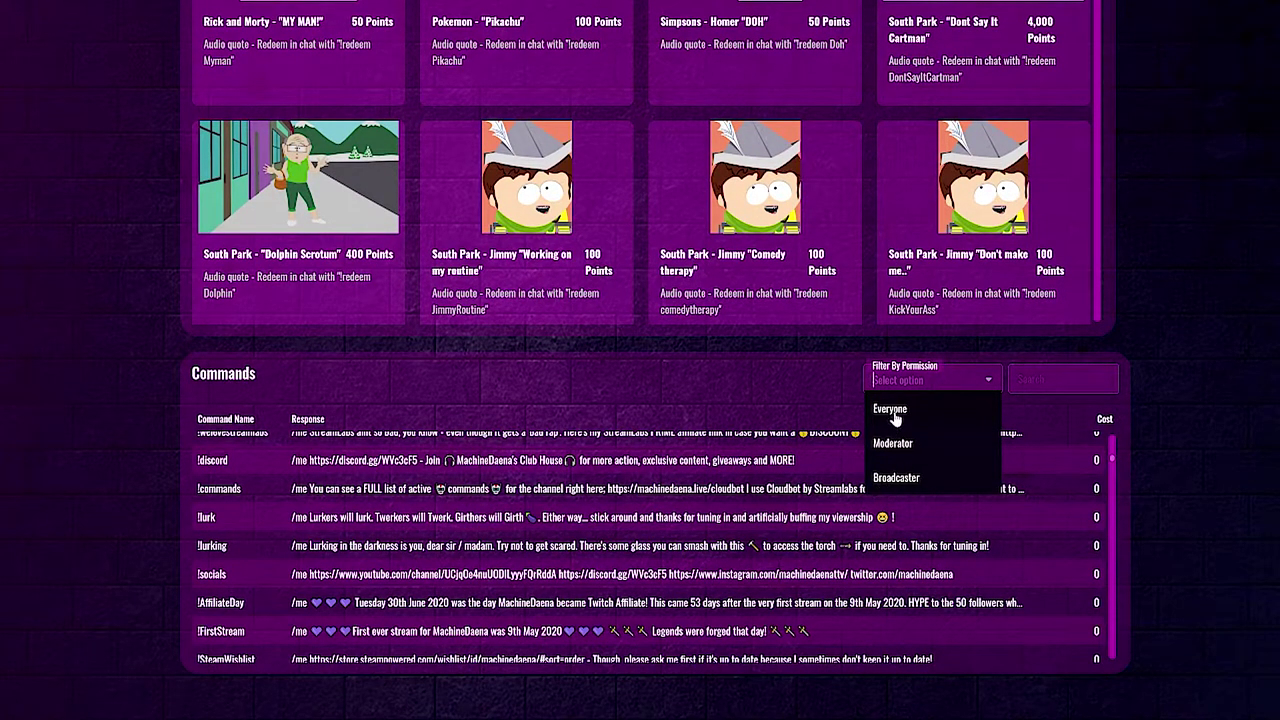
{"action": "left_click", "coordinate": [890, 410]}
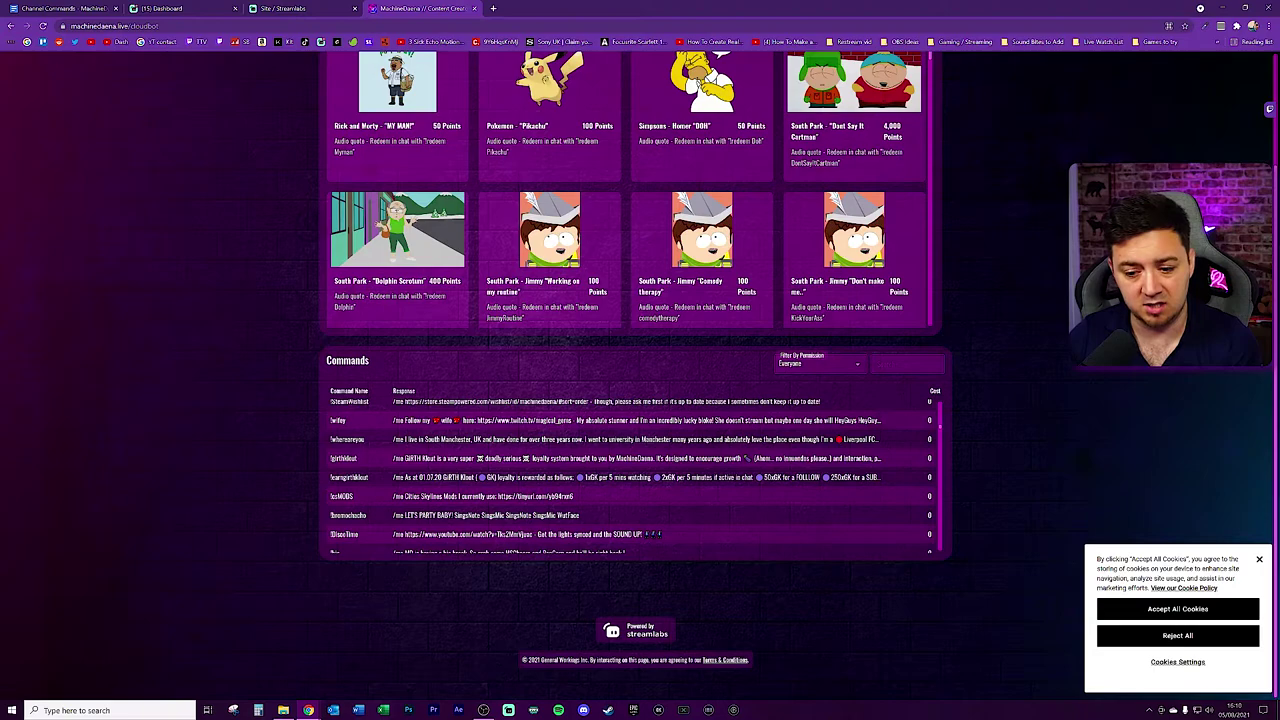
{"action": "scroll", "coordinate": [426, 586], "scroll_direction": "down", "scroll_amount": 5}
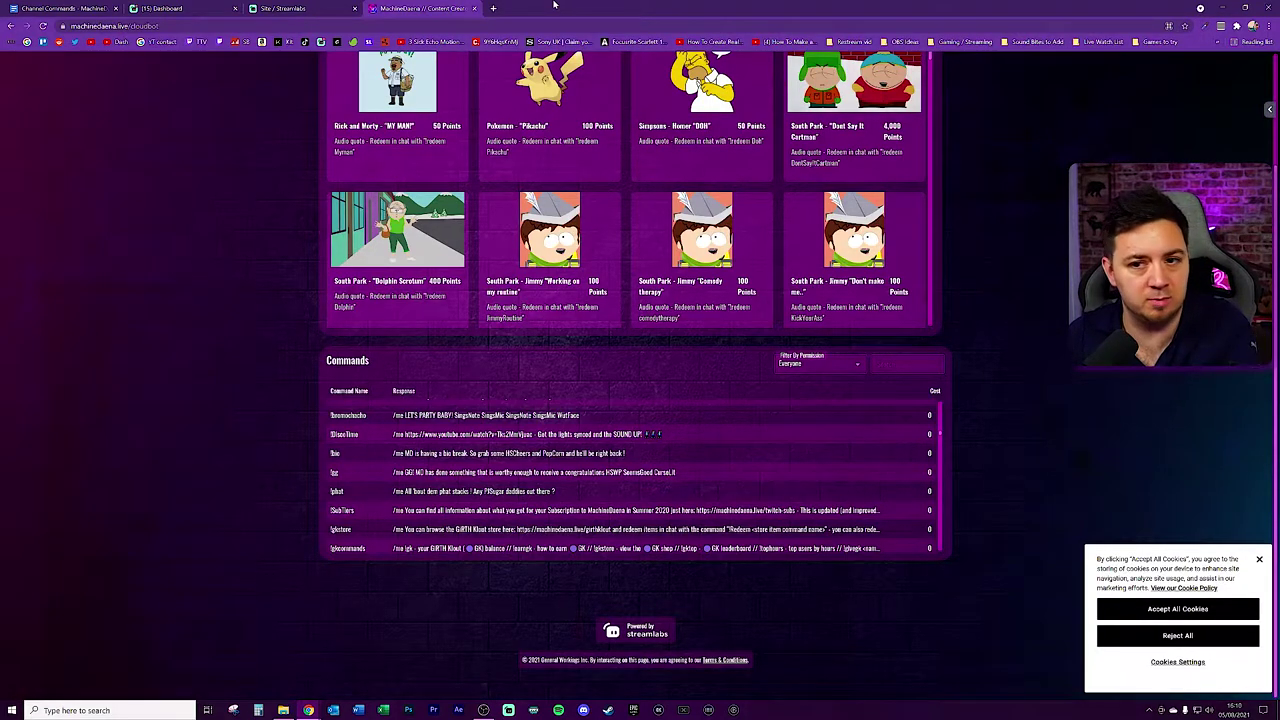
- Search Google for 'free websites' in a new tab and scroll through the results
{"action": "left_click", "coordinate": [492, 8]}
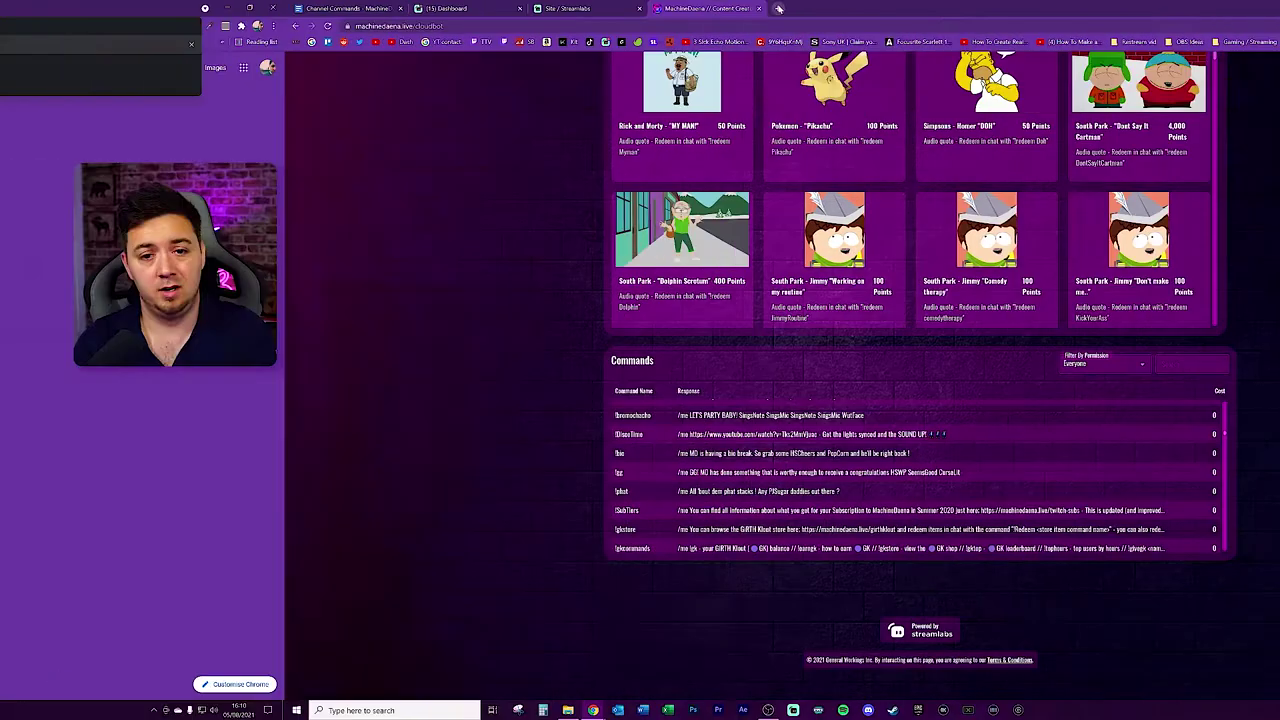
{"action": "type", "text": "free websites"}
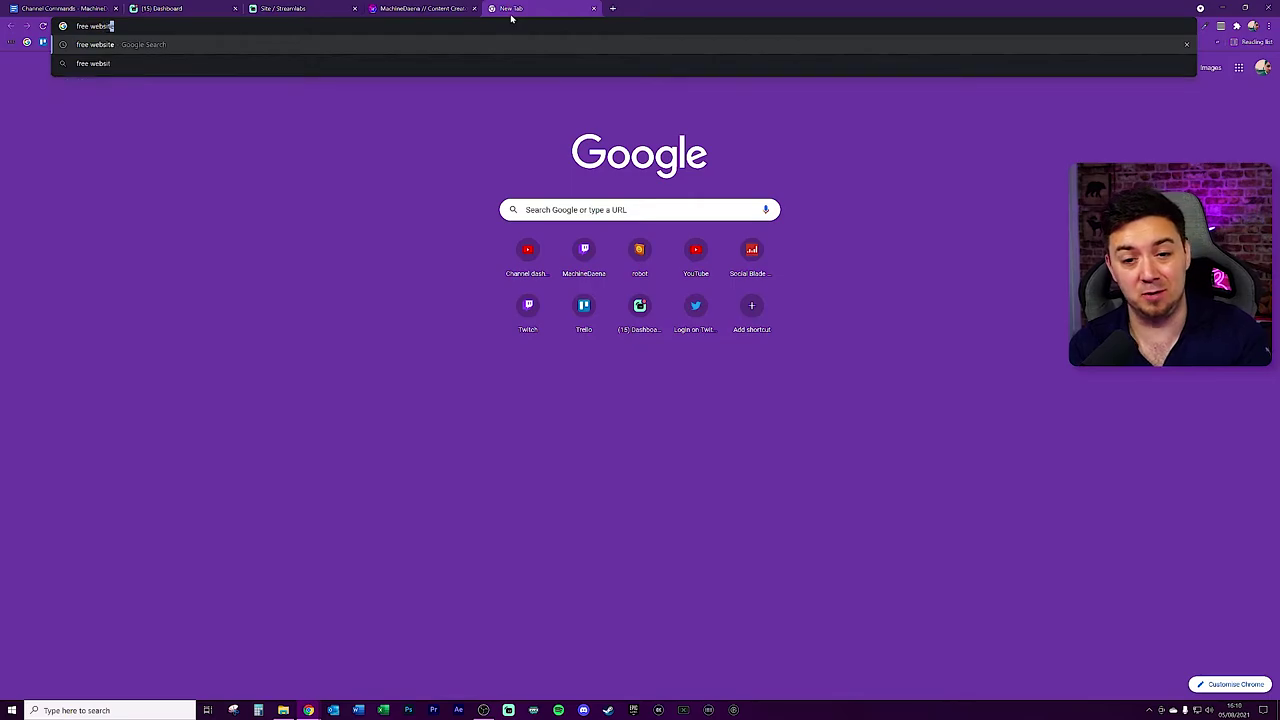
{"action": "key", "text": "Return"}
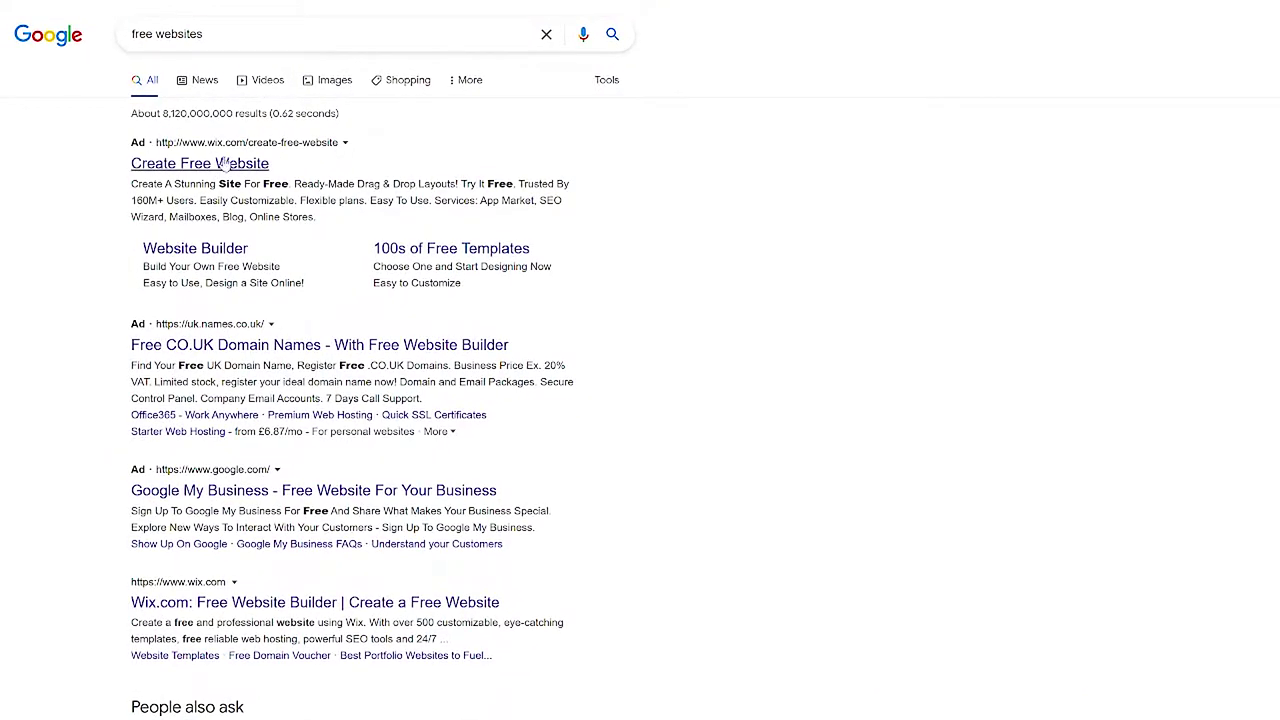
{"action": "scroll", "coordinate": [754, 387], "scroll_direction": "down", "scroll_amount": 5}
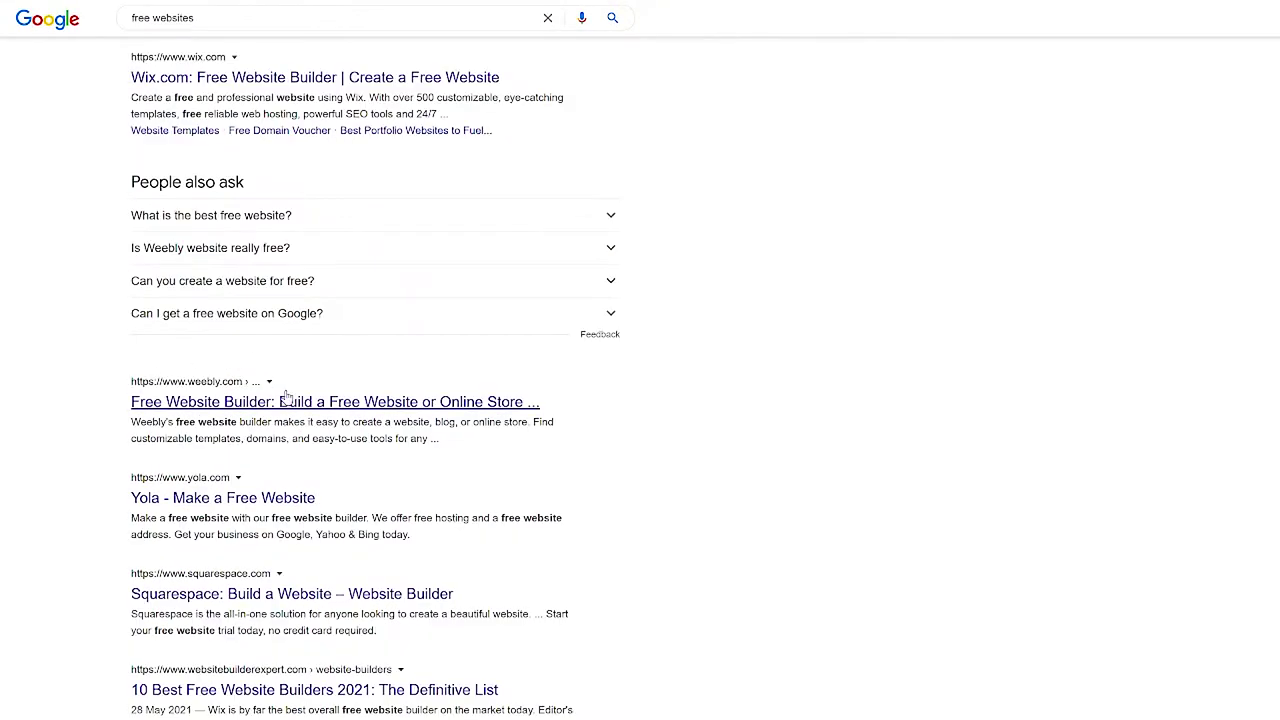
{"action": "scroll", "coordinate": [994, 586], "scroll_direction": "down", "scroll_amount": 3}
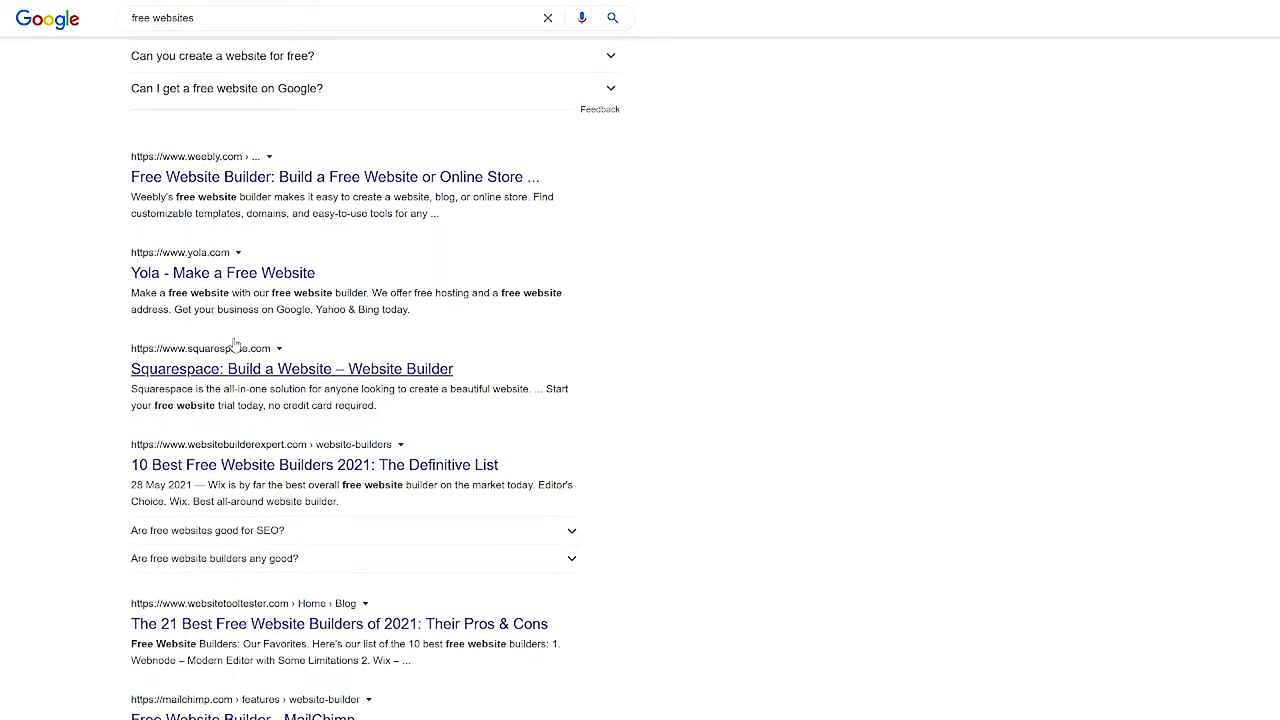
{"action": "scroll", "coordinate": [623, 486], "scroll_direction": "down", "scroll_amount": 6}
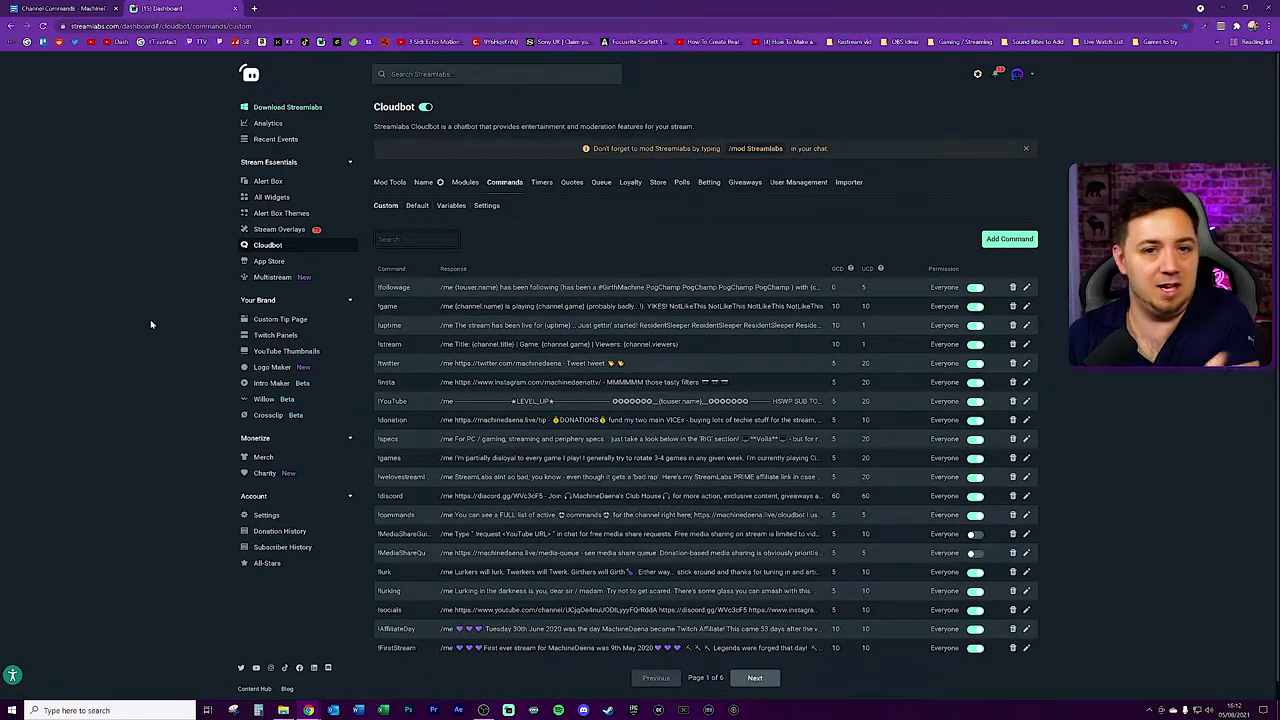
- Find !commands in the custom commands and delete its response text after /me
{"action": "left_click", "coordinate": [416, 239]}
{"action": "type", "text": "!commands"}
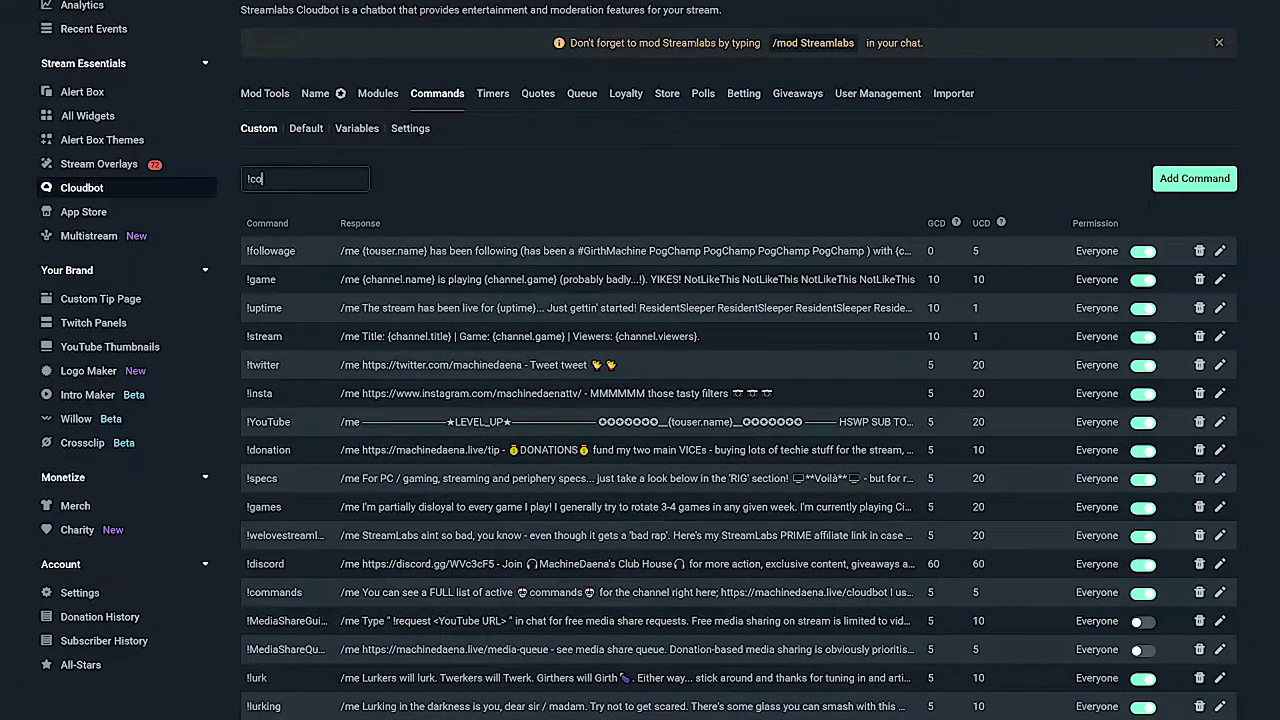
{"action": "left_click", "coordinate": [1219, 251]}
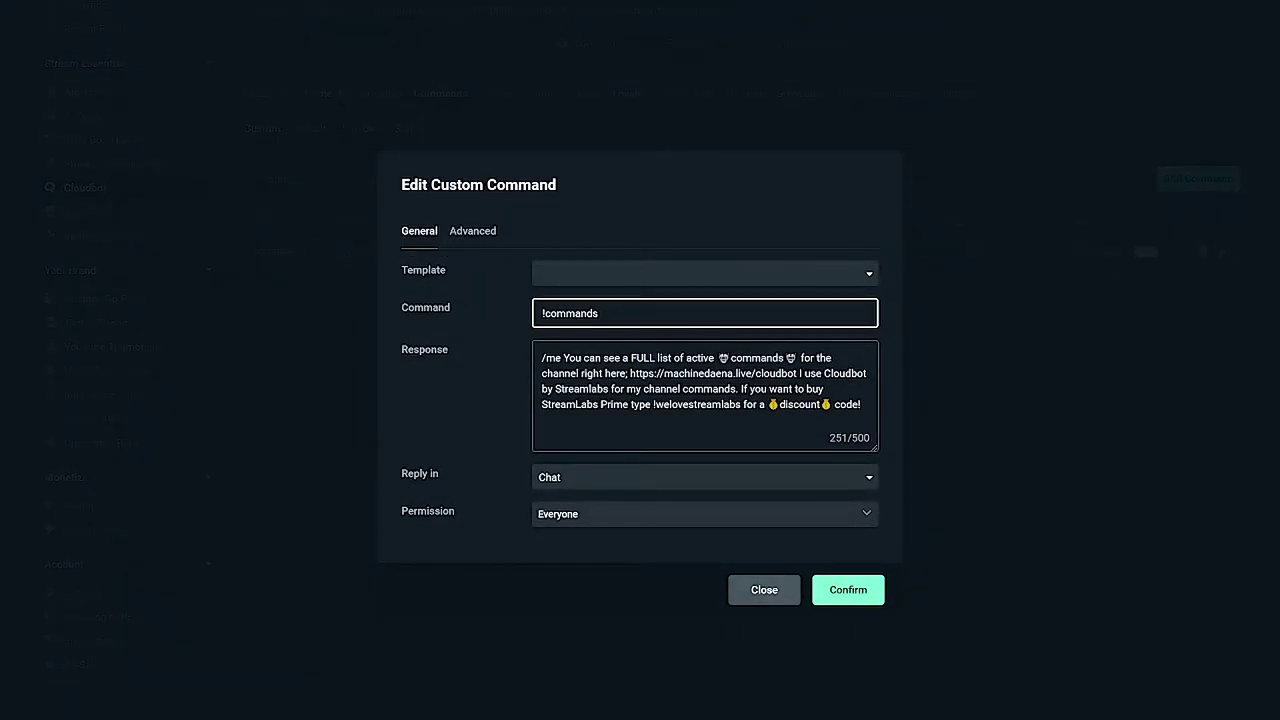
{"action": "left_click_drag", "start_coordinate": [556, 358], "coordinate": [954, 470]}
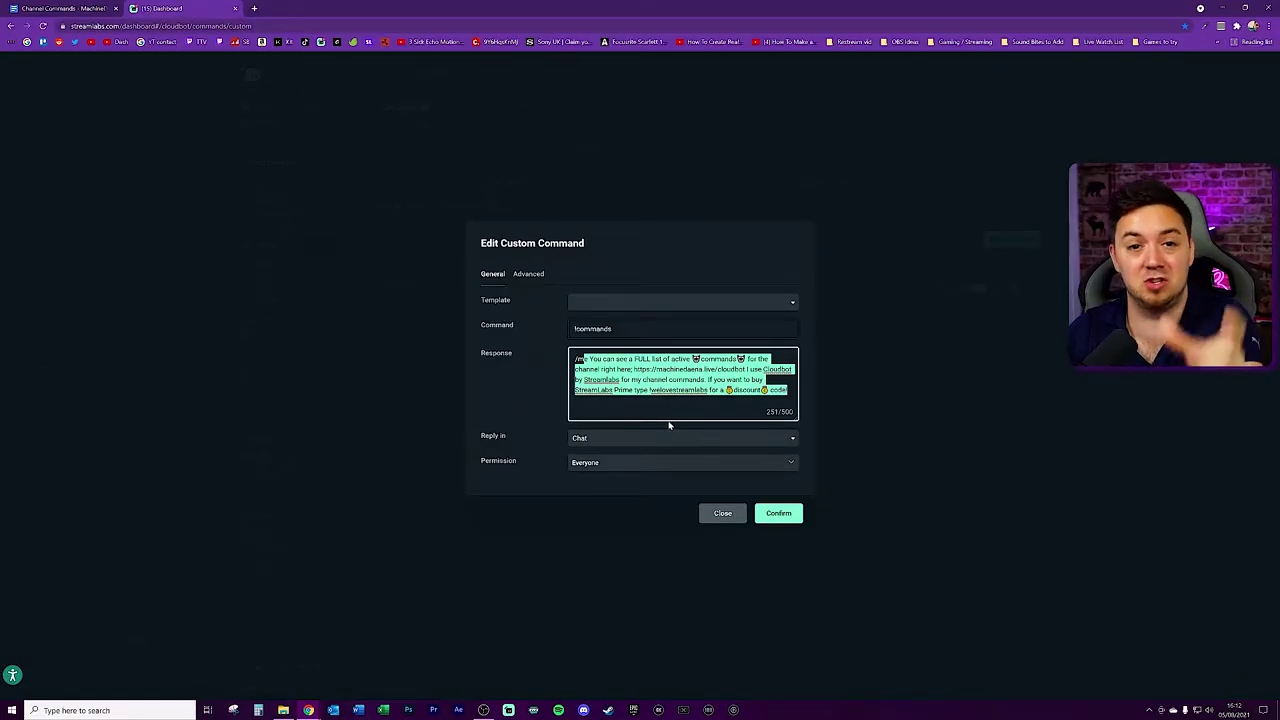
{"action": "left_click_drag", "start_coordinate": [787, 390], "coordinate": [591, 360]}
{"action": "key", "text": "BackSpace"}
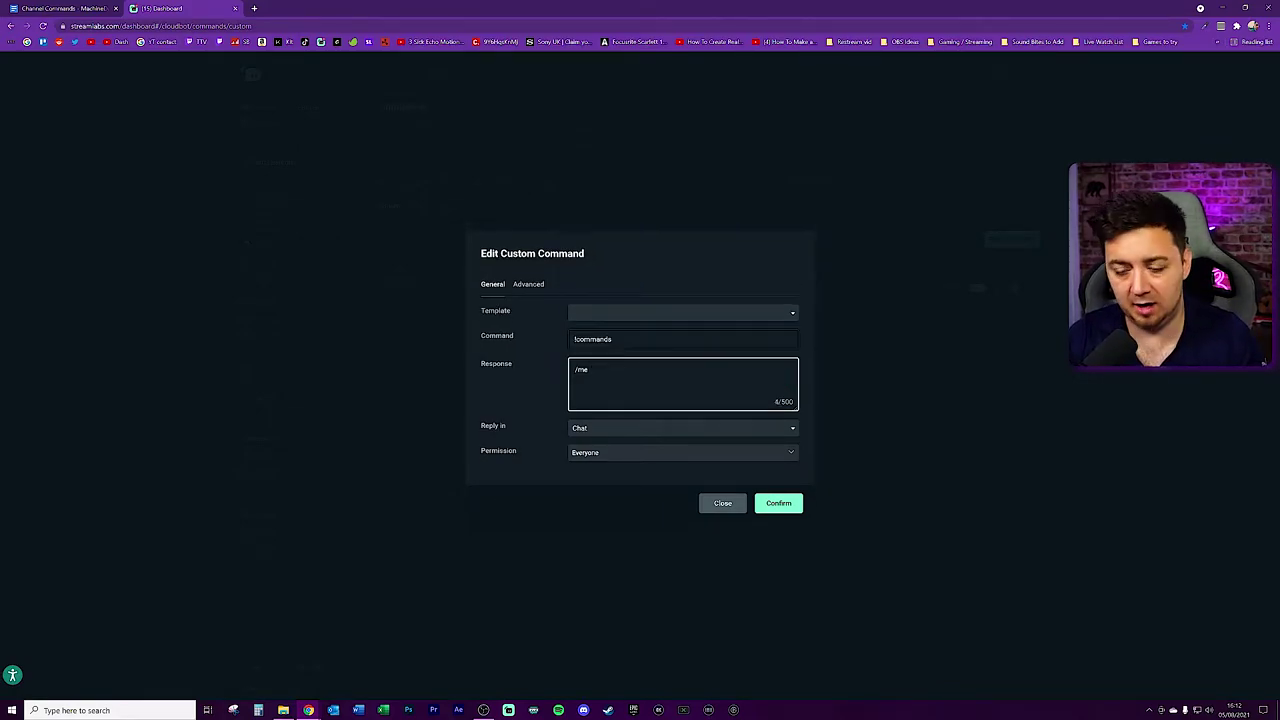
- Copy the command list from the Channel Commands doc, then edit the command's name
{"action": "left_click", "coordinate": [70, 8]}
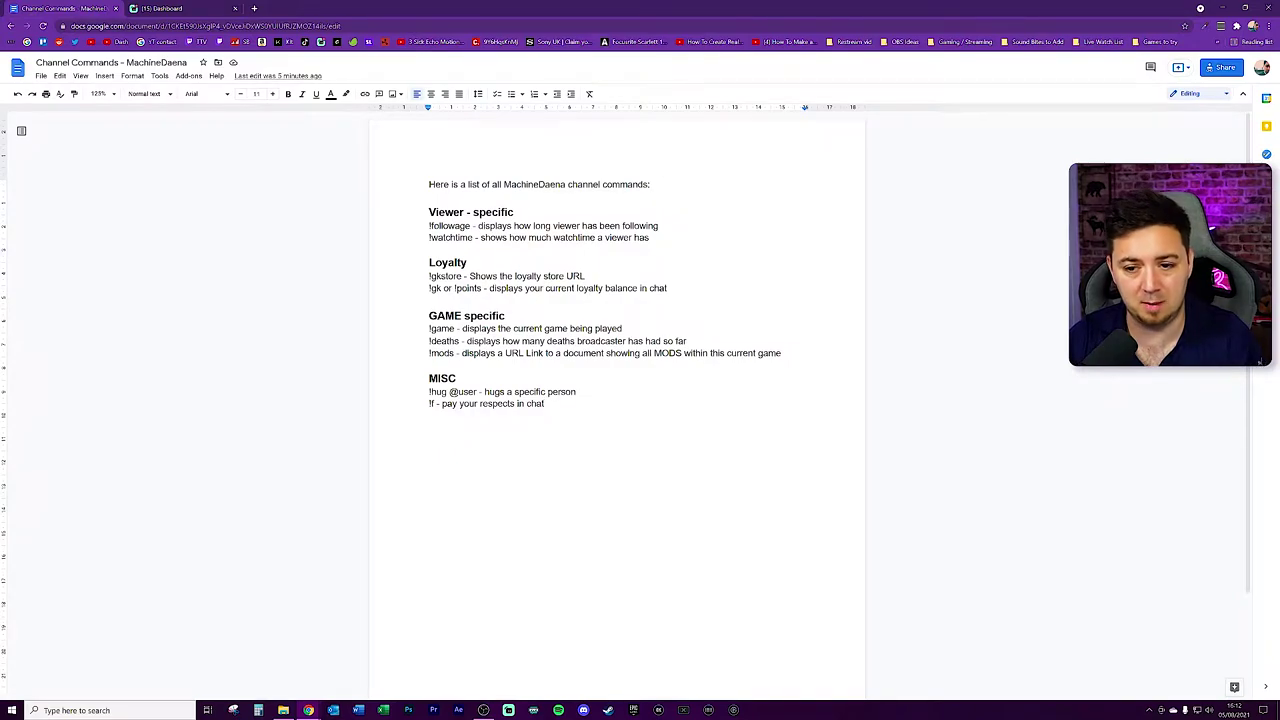
{"action": "left_click_drag", "start_coordinate": [429, 197], "coordinate": [432, 440]}
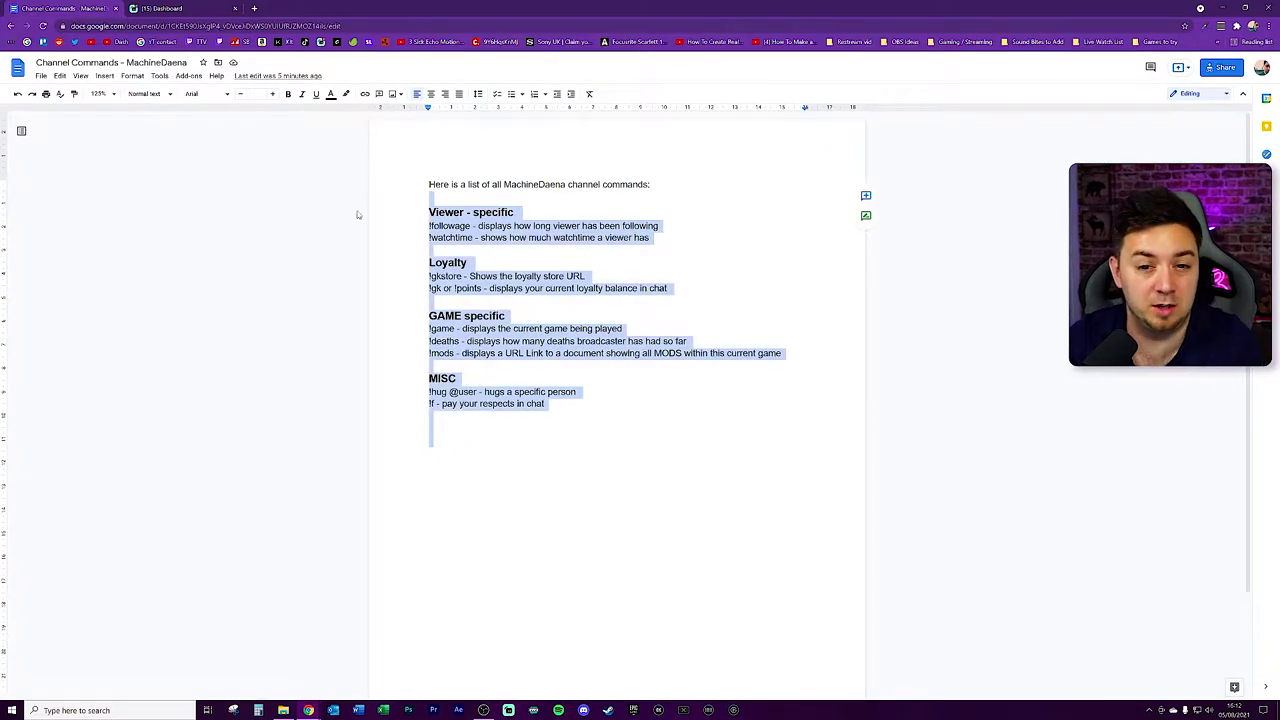
{"action": "left_click", "coordinate": [162, 8]}
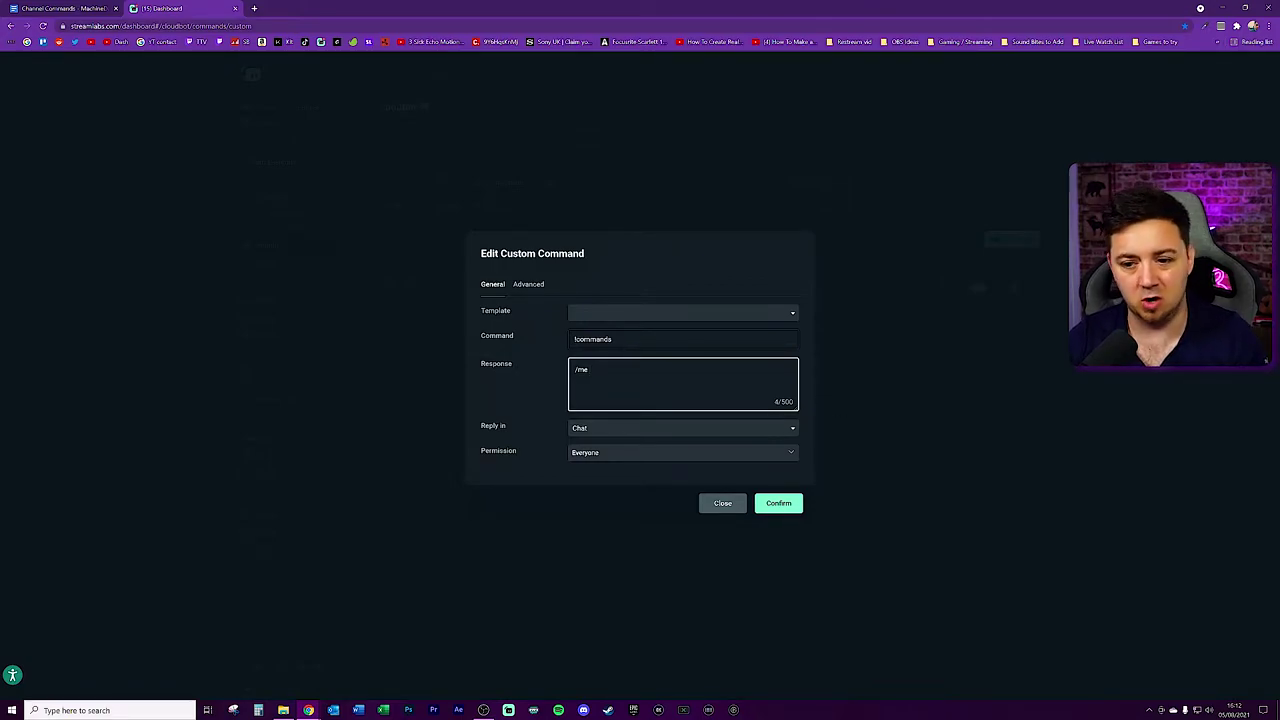
{"action": "left_click", "coordinate": [614, 339]}
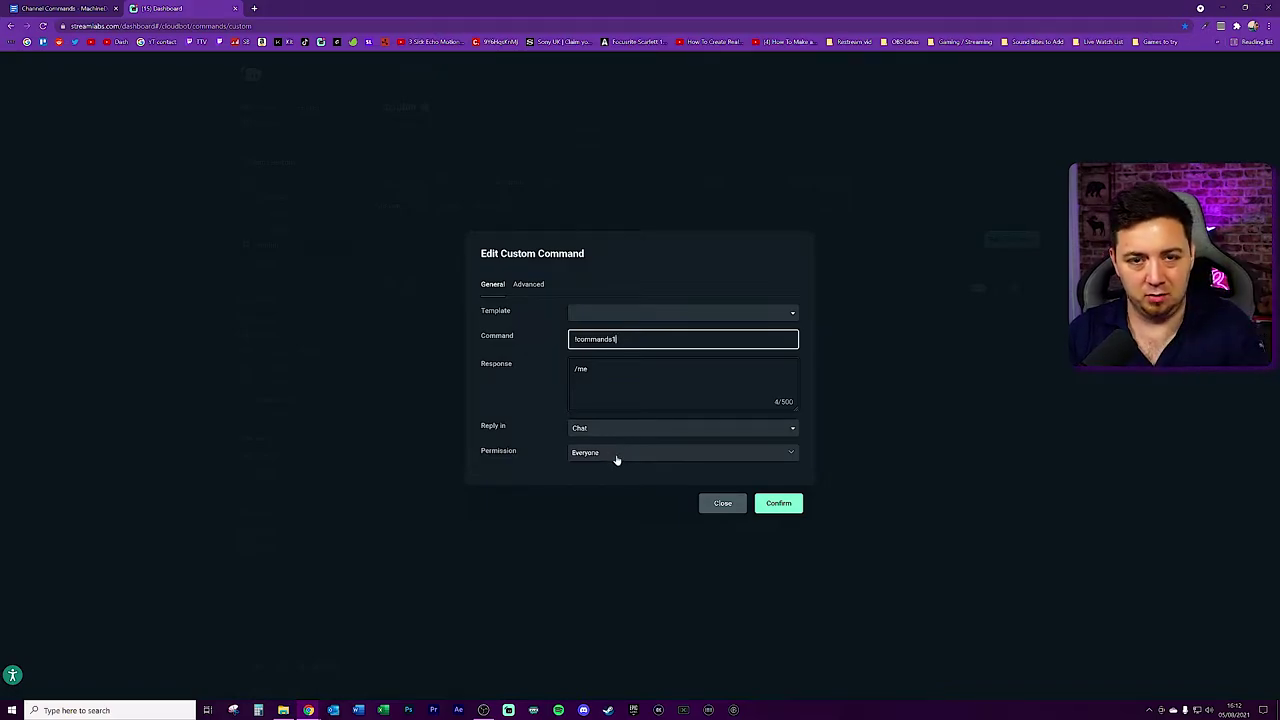
- Move from the command name to the Response field
{"action": "key", "text": "Tab"}
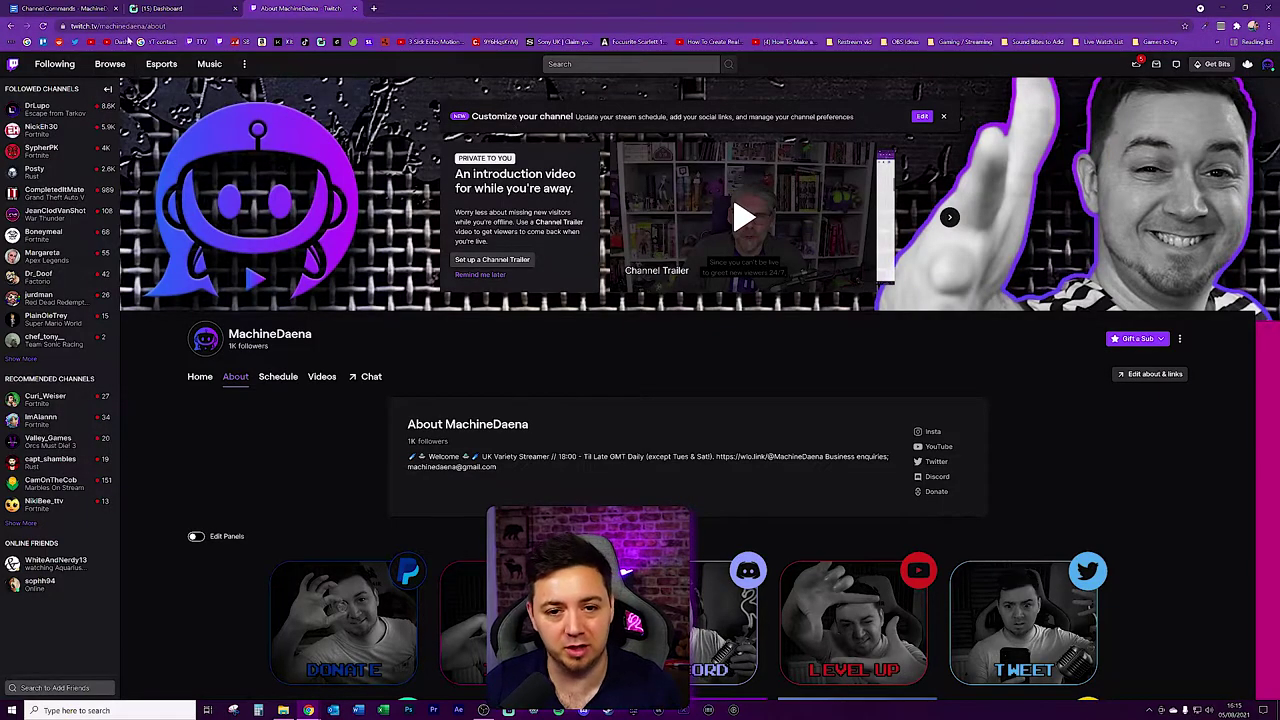
- Turn on Edit Panels on the Twitch About page
{"action": "left_click_drag", "start_coordinate": [136, 25], "coordinate": [70, 25]}
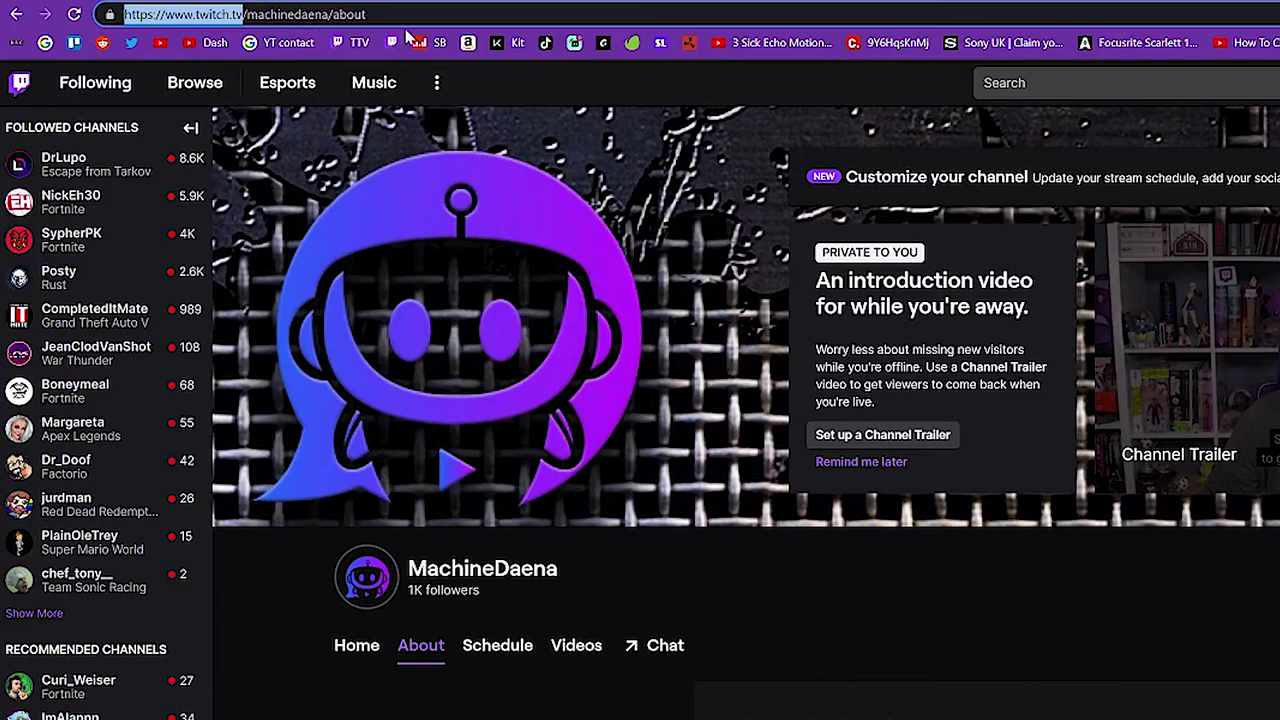
{"action": "key", "text": "ctrl+a"}
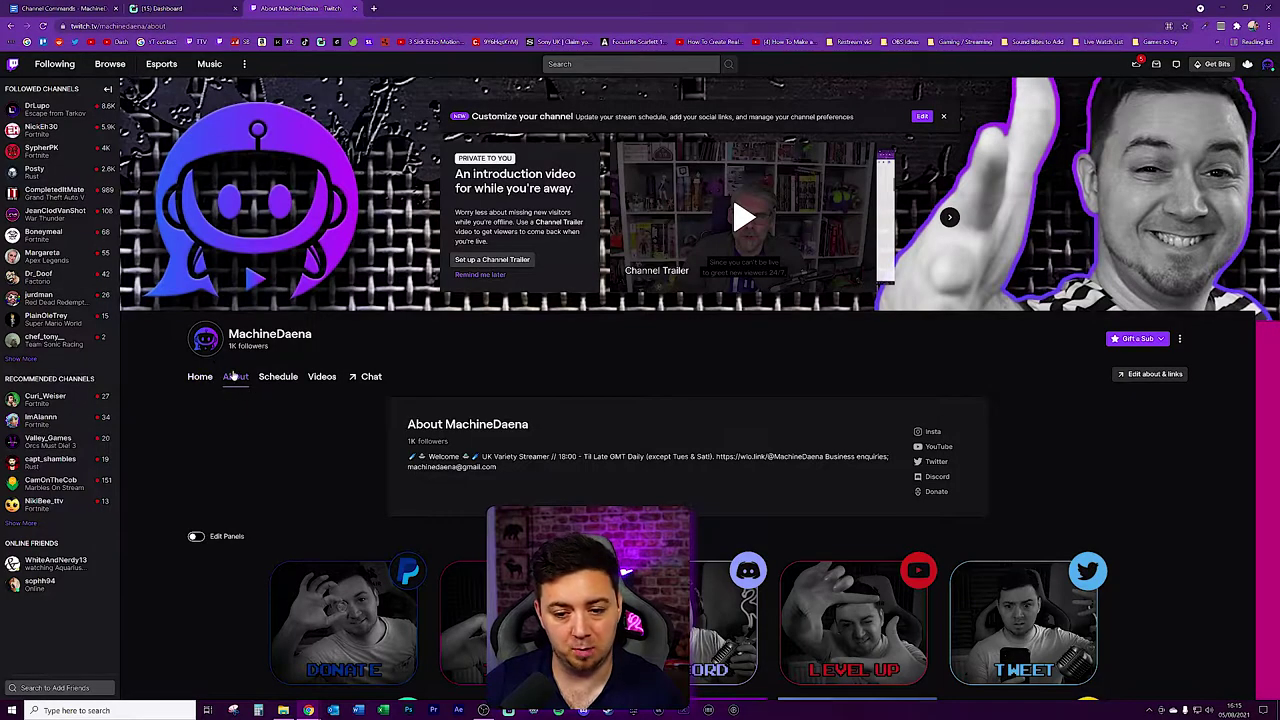
{"action": "scroll", "coordinate": [228, 446], "scroll_direction": "down", "scroll_amount": 2}
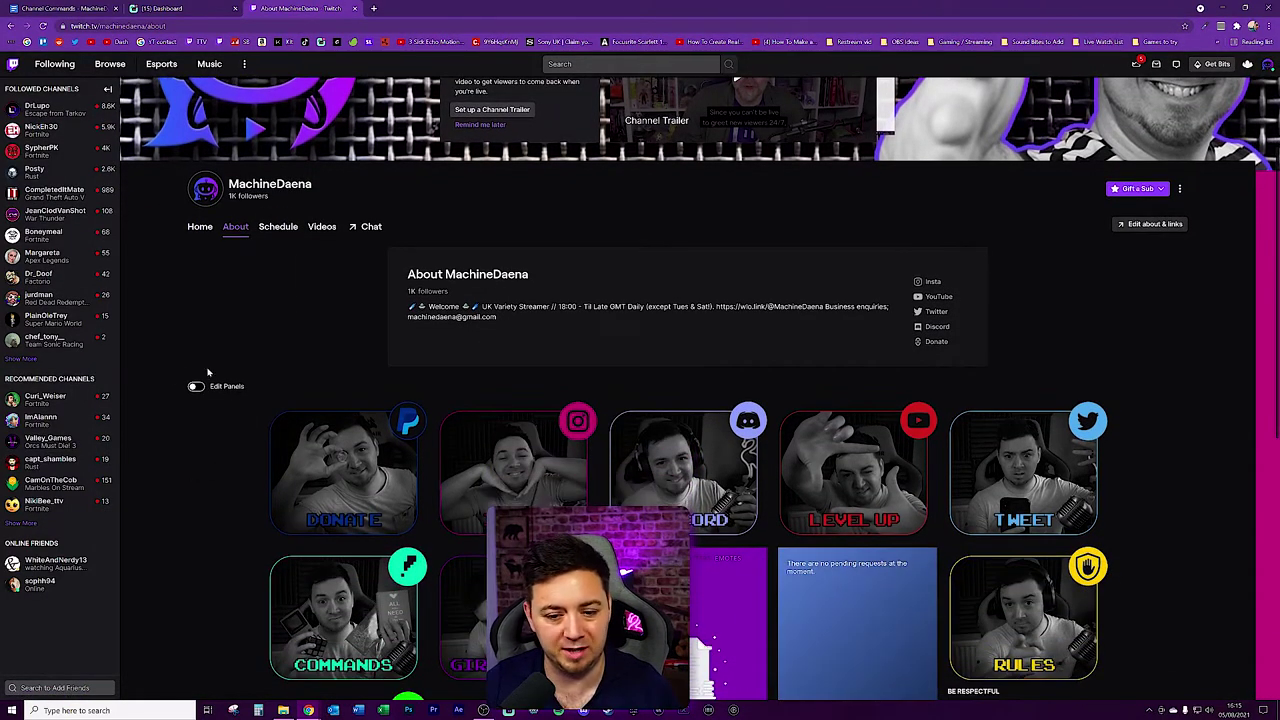
{"action": "left_click", "coordinate": [196, 386]}
{"action": "scroll", "coordinate": [230, 380], "scroll_direction": "down", "scroll_amount": 3}
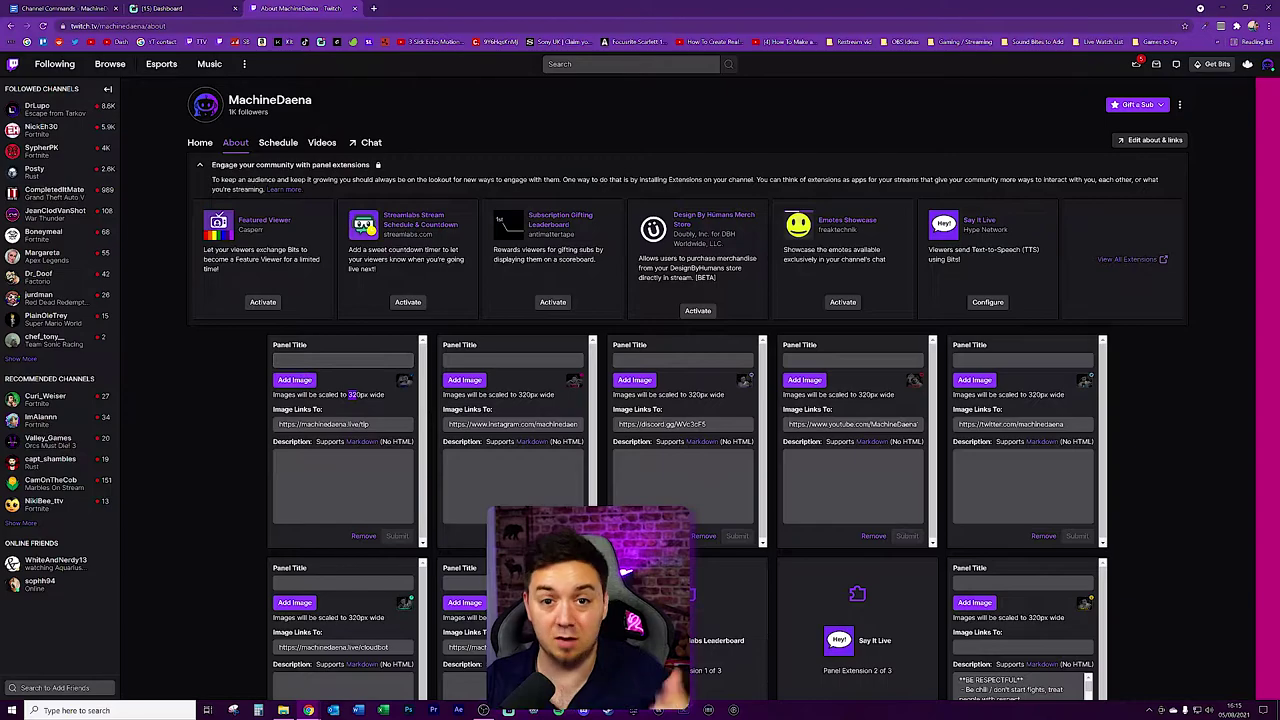
- Paste the copied channel command list into the first panel's description
{"action": "left_click", "coordinate": [279, 457]}
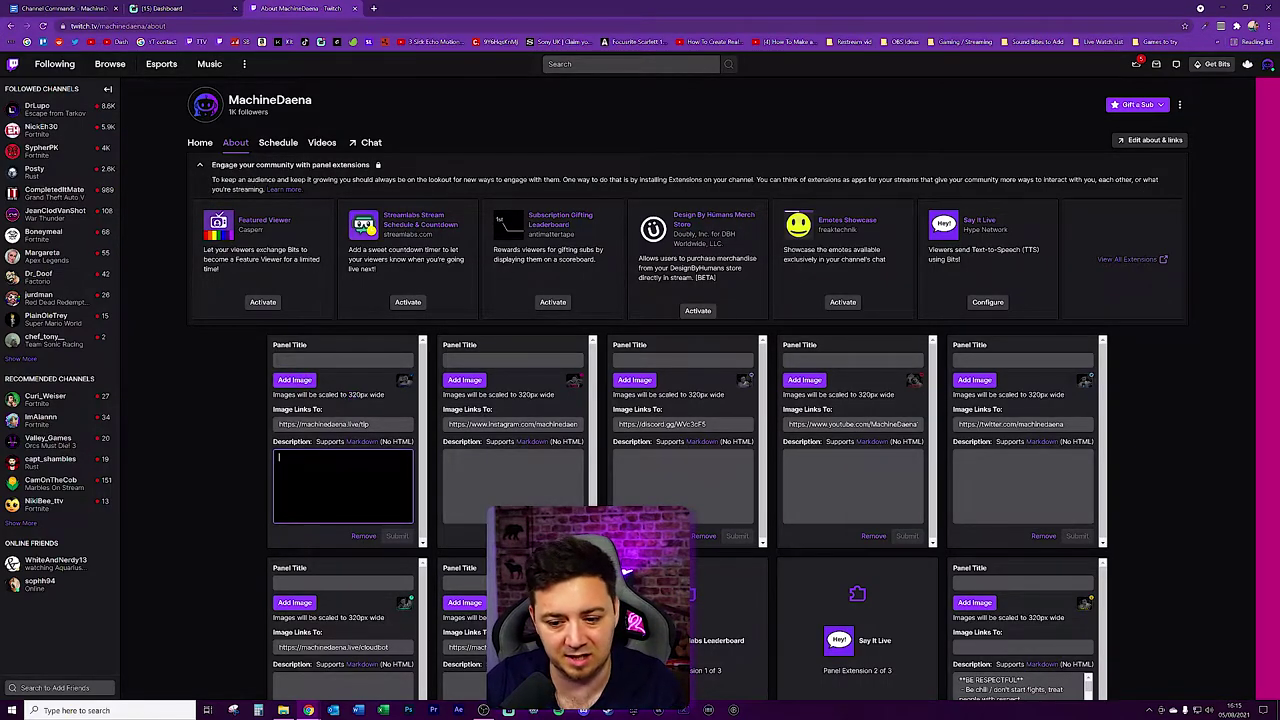
{"action": "left_click", "coordinate": [62, 8]}
{"action": "key", "text": "ctrl+c"}
{"action": "left_click", "coordinate": [292, 9]}
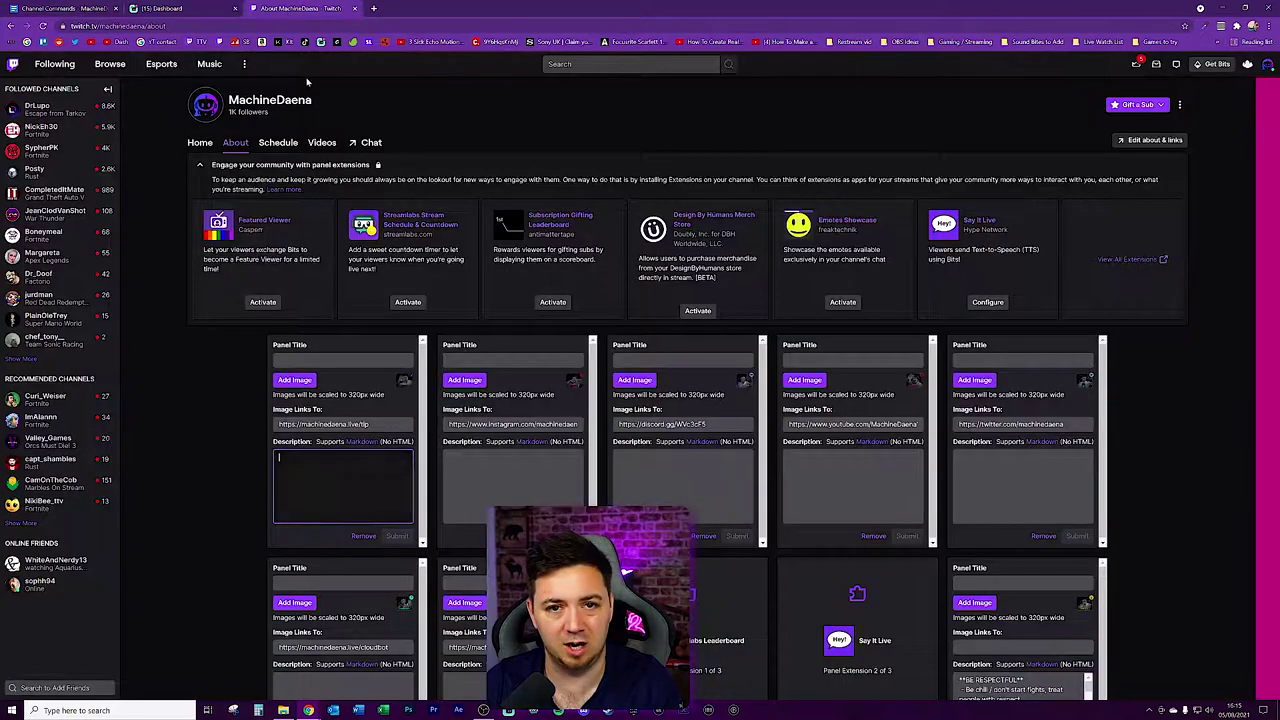
{"action": "key", "text": "ctrl+v"}
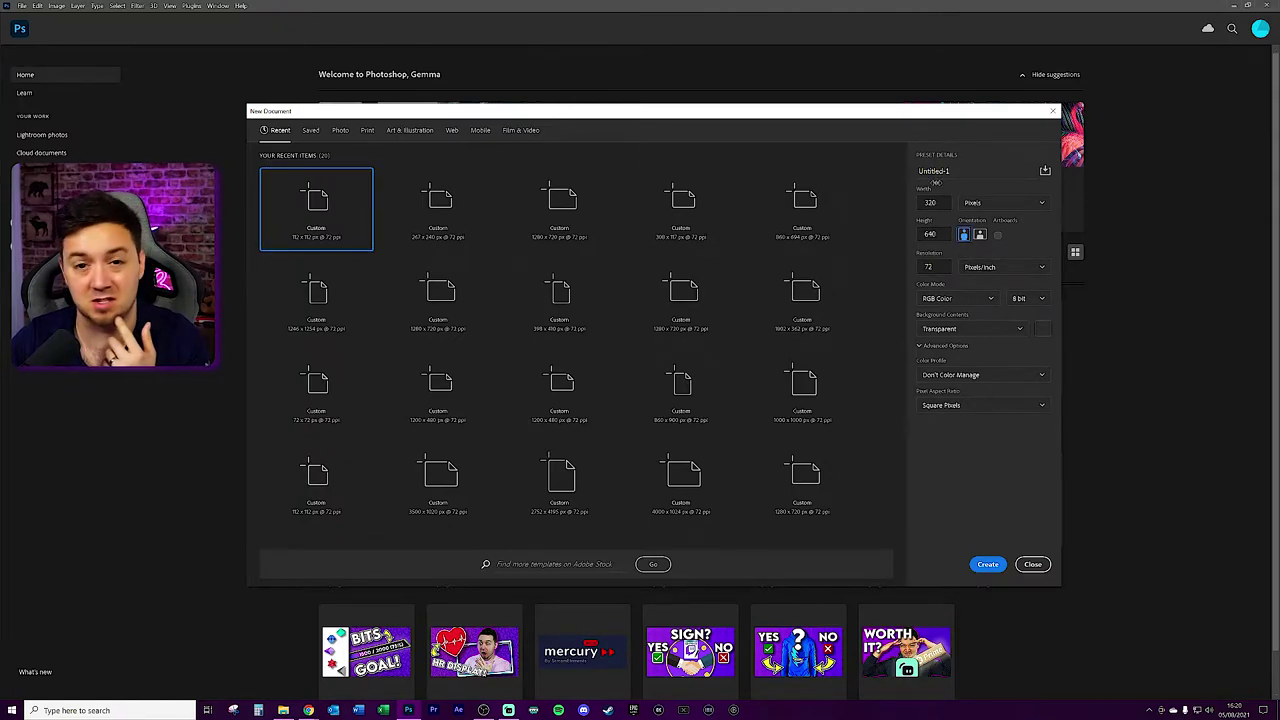
- Create the 320×640 canvas, add a layer and paste the command list as text
{"action": "key", "text": "Tab"}
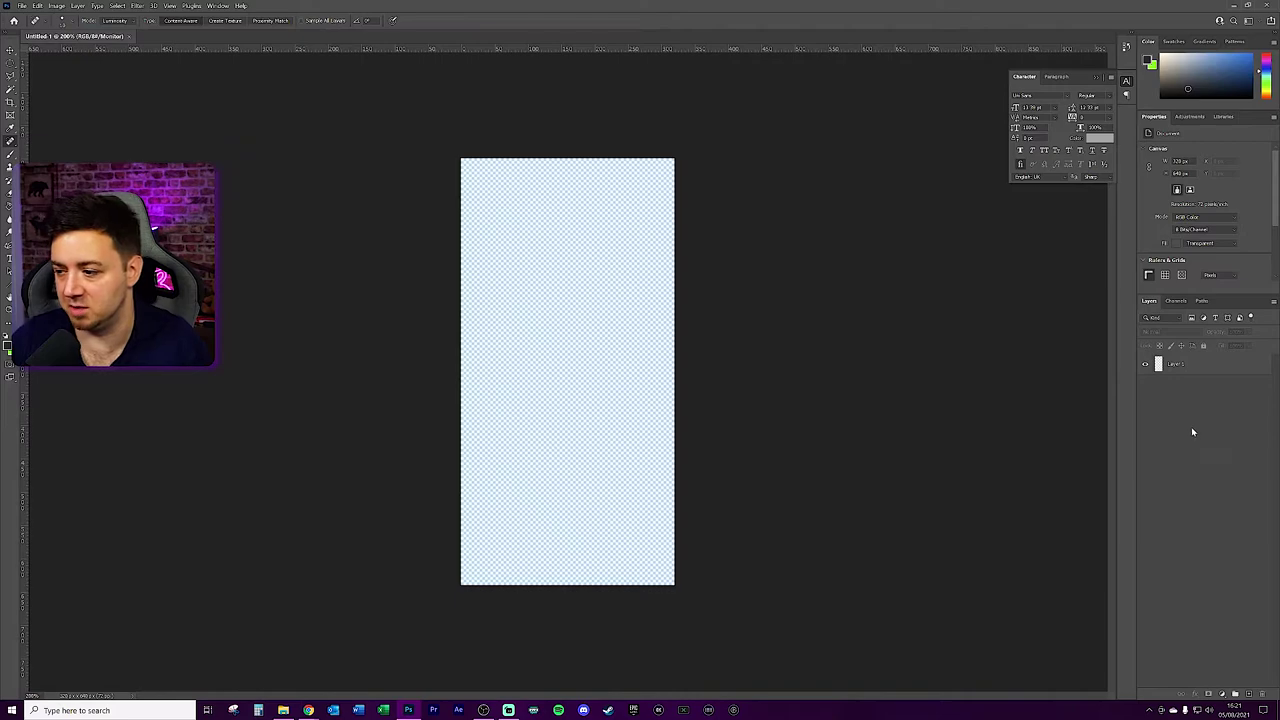
{"action": "left_click", "coordinate": [1248, 693]}
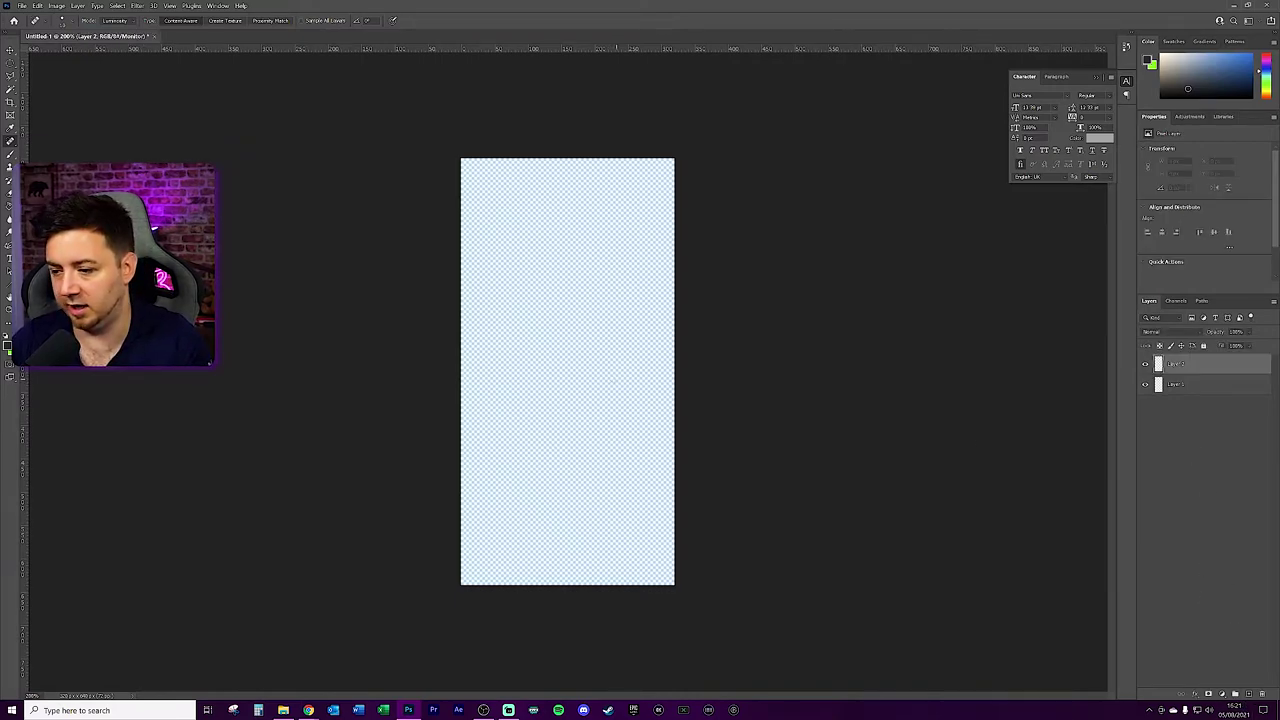
{"action": "key", "text": "t"}
{"action": "left_click", "coordinate": [489, 215]}
{"action": "key", "text": "ctrl+v"}
- Left-align the pasted command list and set its text colour to dark
{"action": "key", "text": "ctrl+t"}
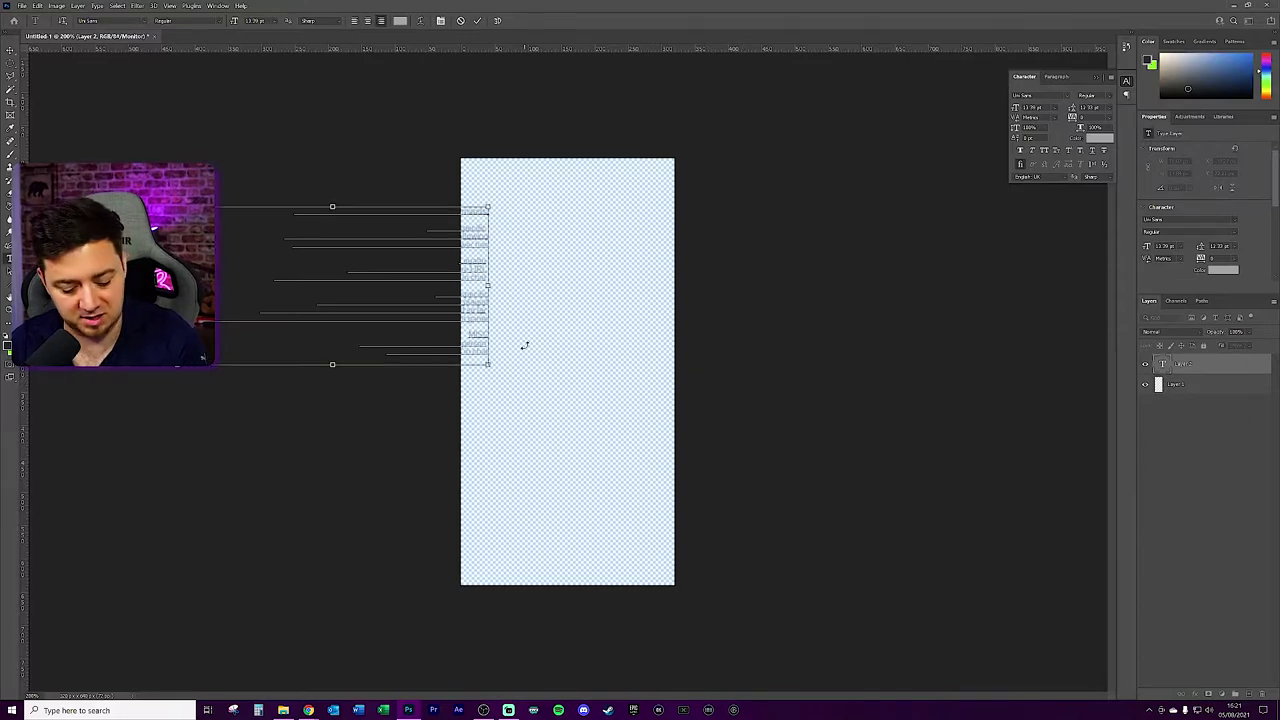
{"action": "key", "text": "ctrl+a"}
{"action": "left_click", "coordinate": [354, 20]}
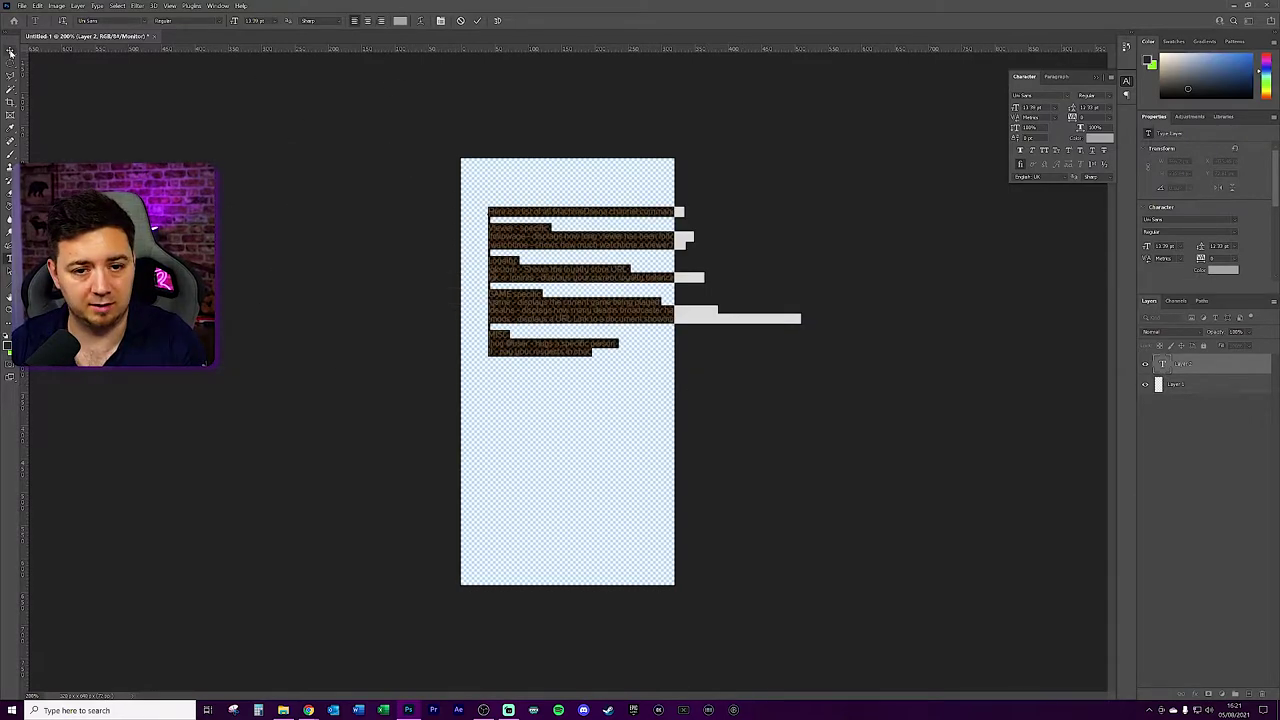
{"action": "left_click", "coordinate": [10, 49]}
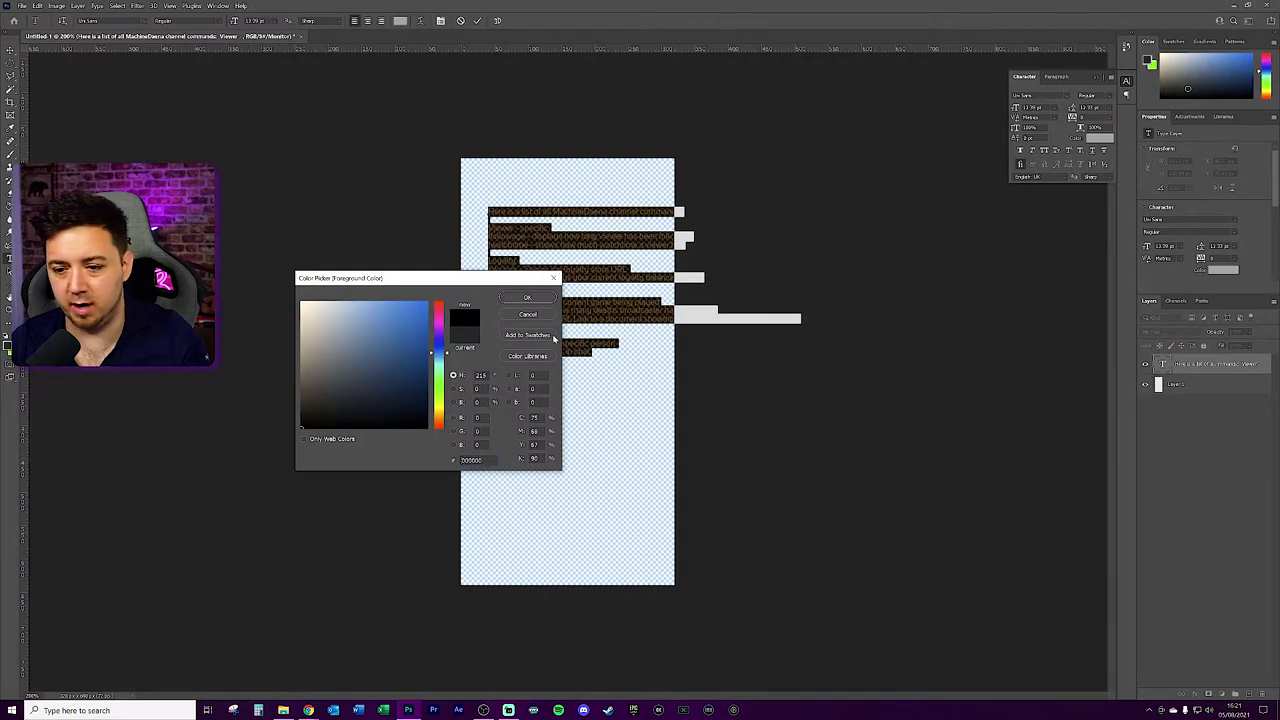
{"action": "left_click", "coordinate": [542, 306]}
{"action": "left_click", "coordinate": [10, 49]}
- Zoom into the canvas and hide Layer 1's purple background, leaving the text and logo on transparency
{"action": "key", "text": "ctrl+plus"}
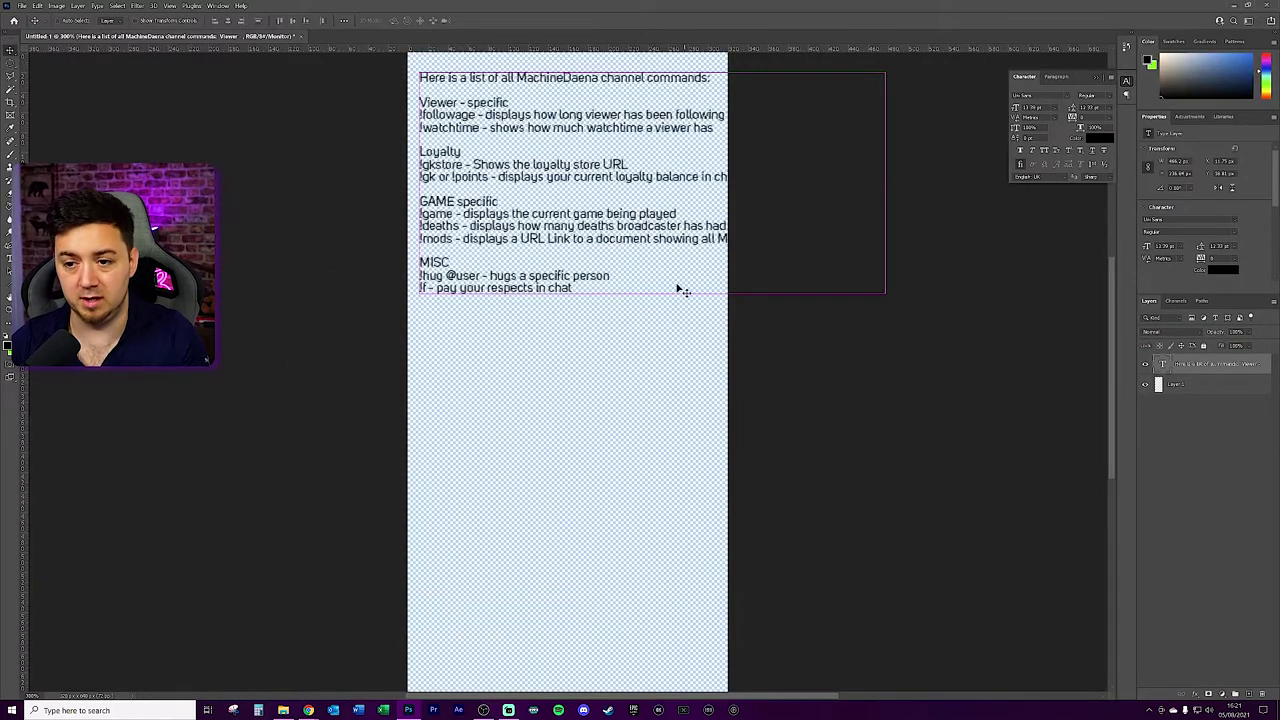
{"action": "scroll", "coordinate": [690, 295], "scroll_direction": "up", "scroll_amount": 3}
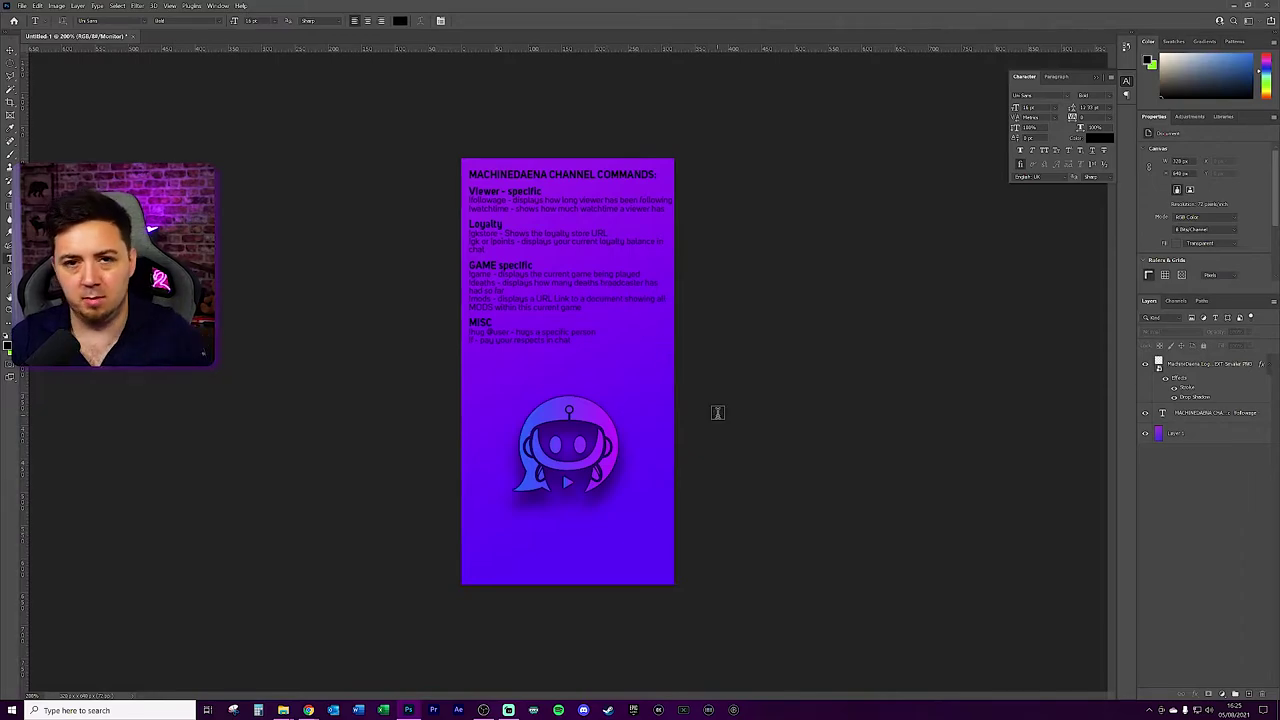
{"action": "left_click", "coordinate": [1199, 437]}
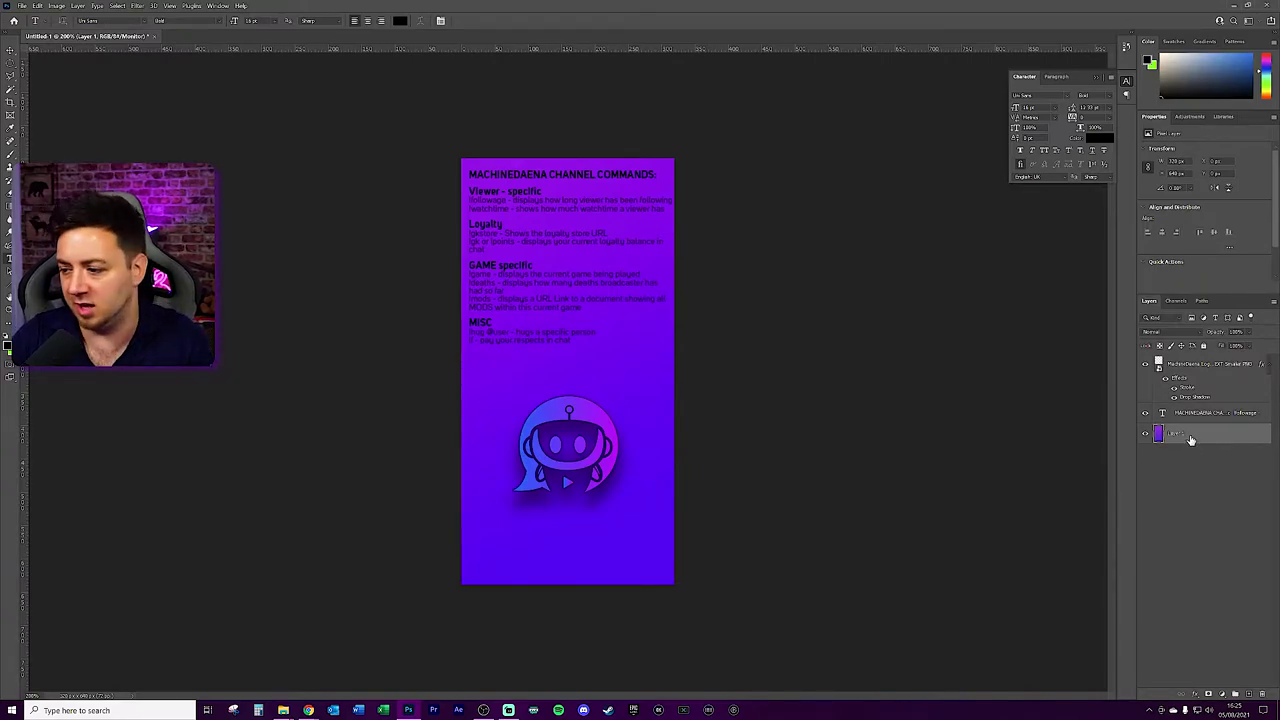
{"action": "left_click", "coordinate": [1146, 433]}
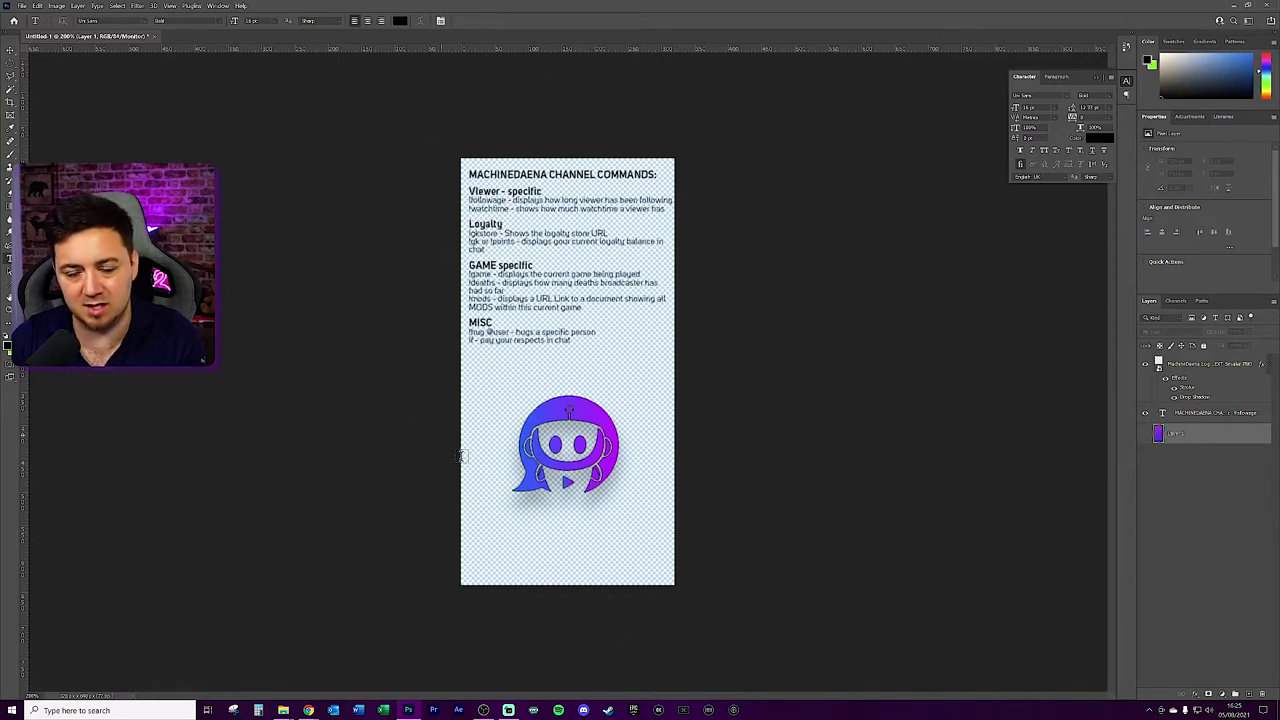
- Save a PNG copy of the transparent graphic to the Desktop as Untitled-1
{"action": "left_click", "coordinate": [21, 5]}
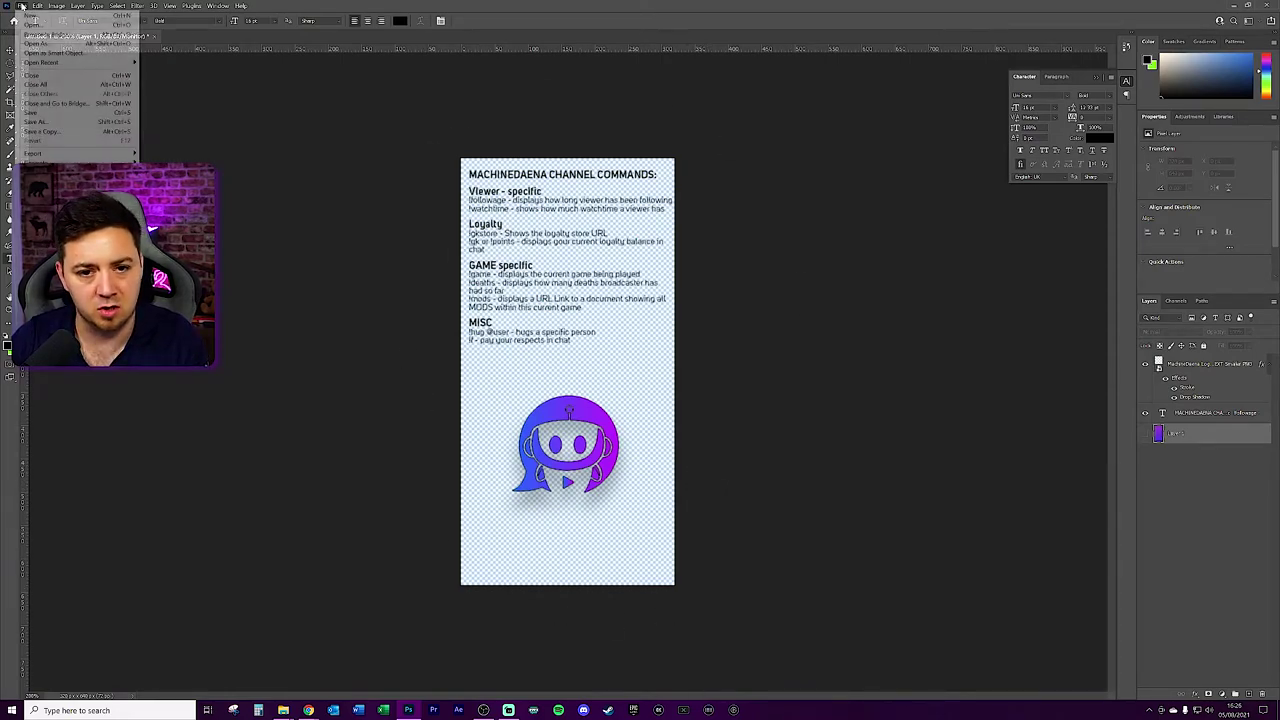
{"action": "left_click", "coordinate": [45, 121]}
{"action": "left_click", "coordinate": [250, 448]}
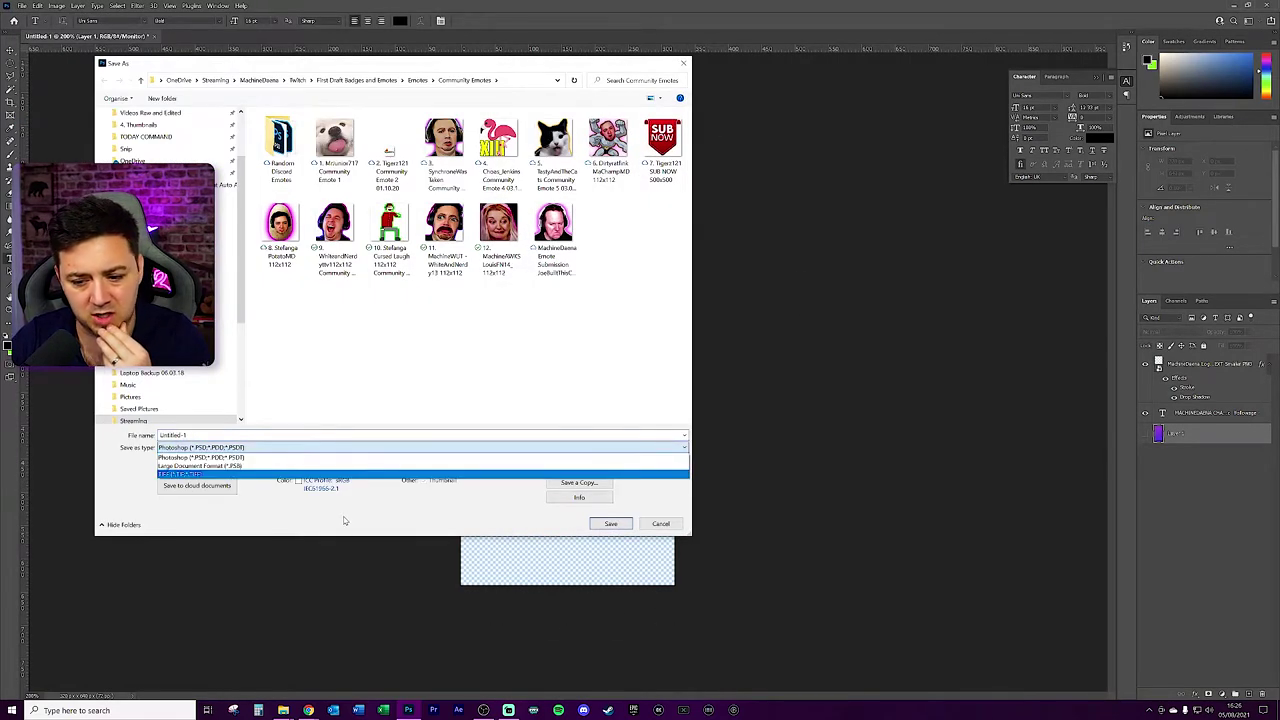
{"action": "left_click", "coordinate": [340, 468]}
{"action": "key", "text": "Return"}
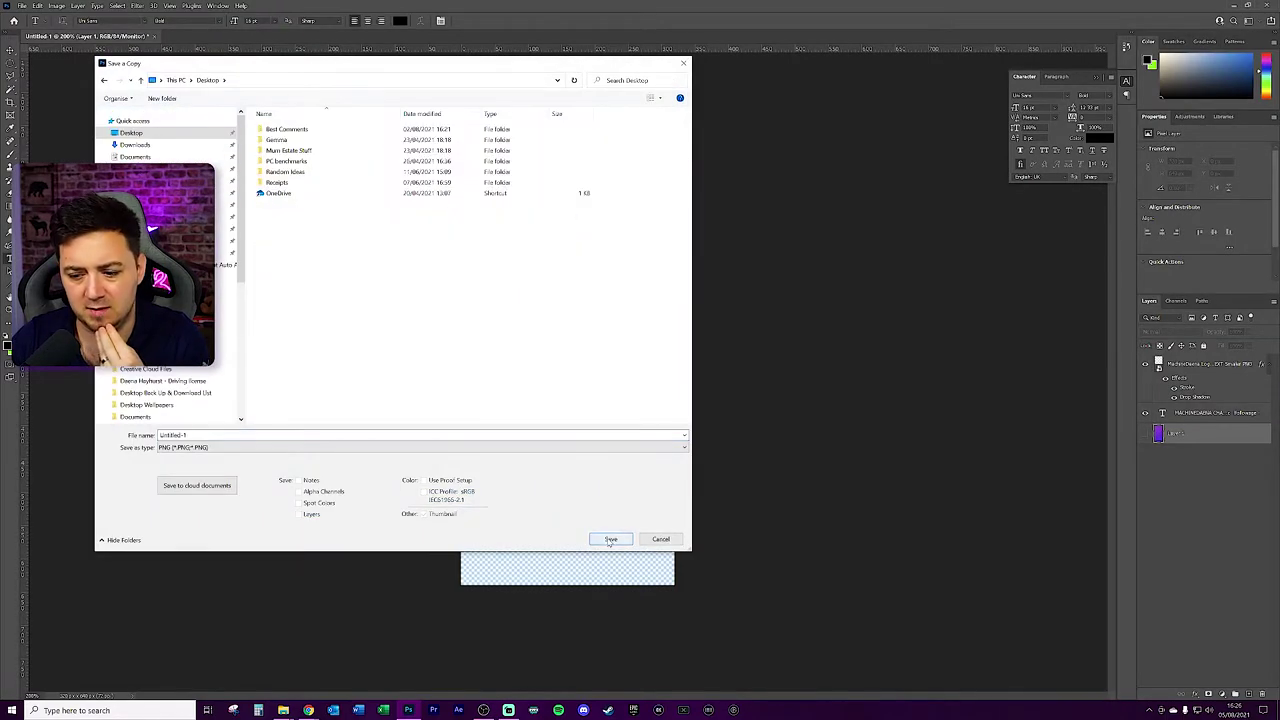
{"action": "left_click", "coordinate": [611, 539]}
{"action": "left_click", "coordinate": [696, 217]}
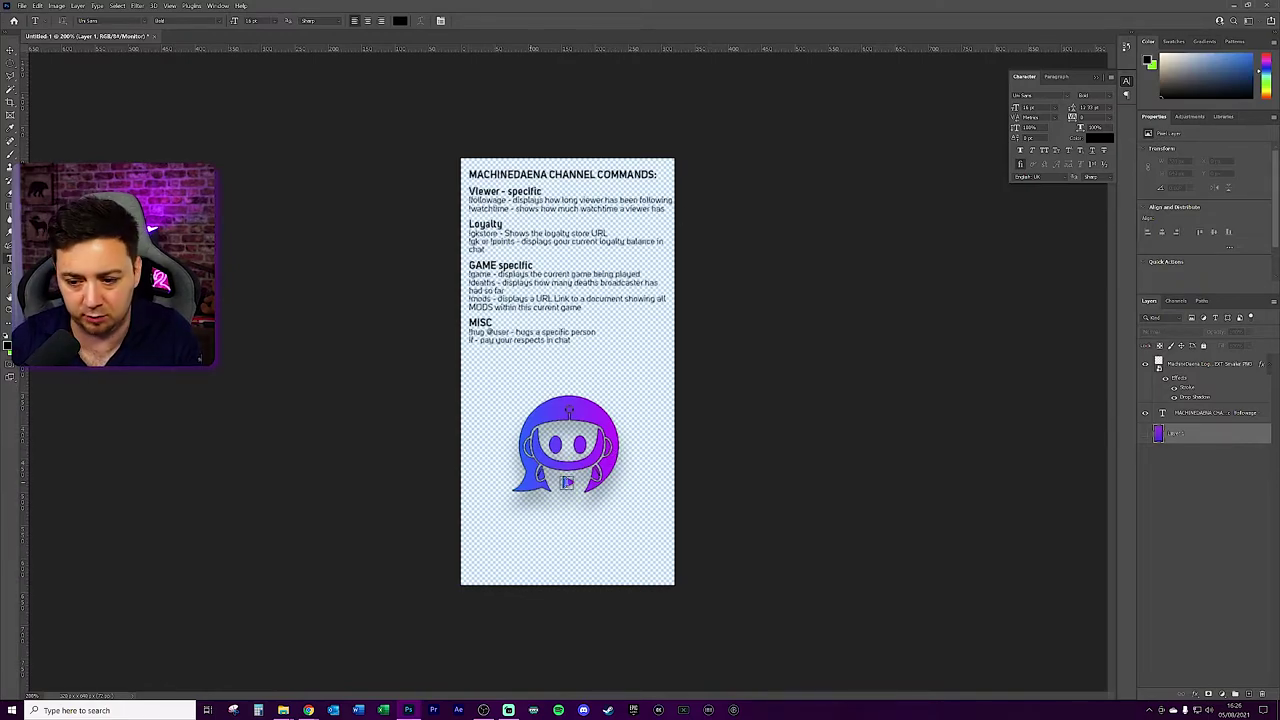
- Make Layer 1's purple background visible again and add a new empty layer above it
{"action": "left_click", "coordinate": [1147, 437]}
{"action": "left_click", "coordinate": [1146, 435]}
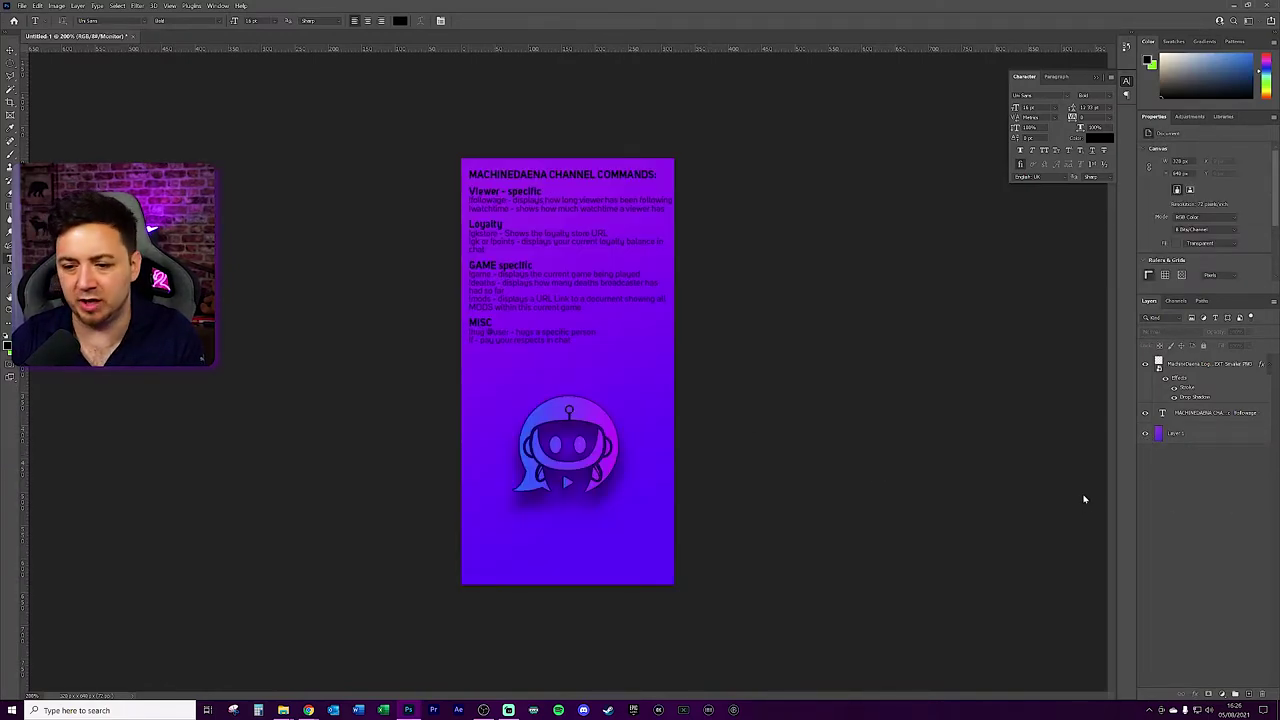
{"action": "left_click", "coordinate": [1185, 436]}
{"action": "left_click", "coordinate": [1248, 692]}
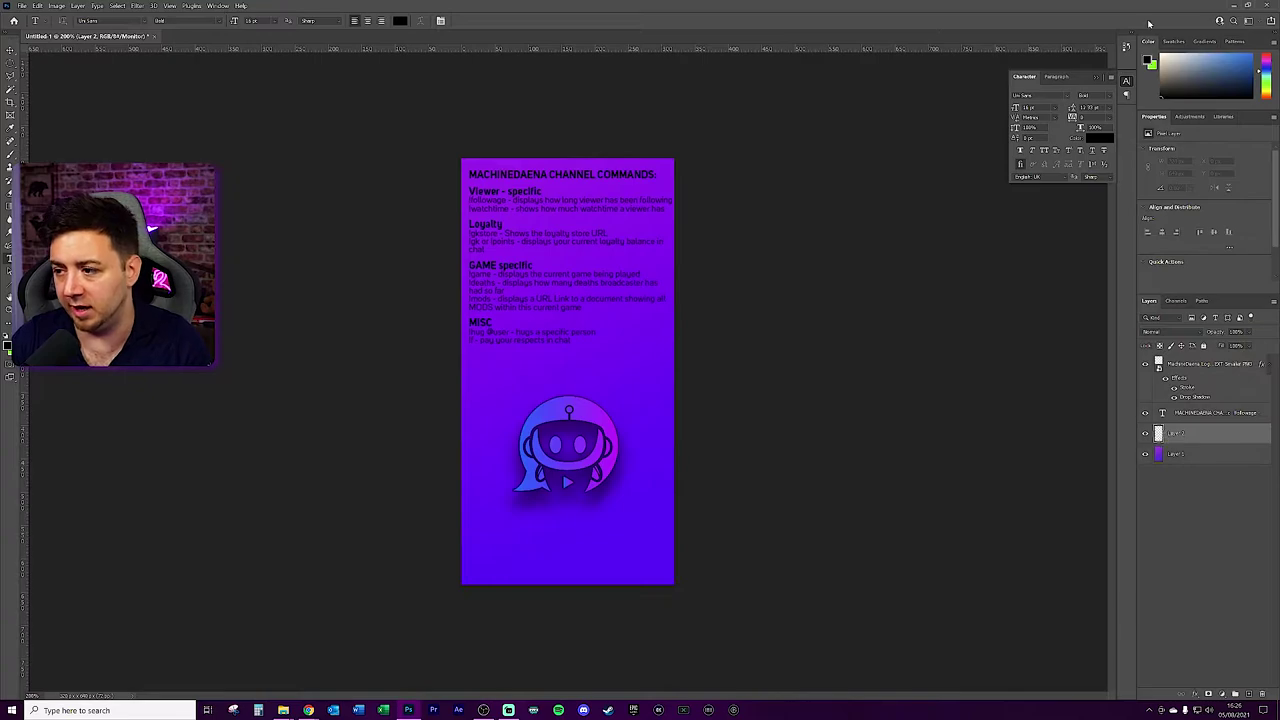
- Fill the new layer with bright green using a green foreground colour and the Paint Bucket
{"action": "left_click", "coordinate": [1150, 63]}
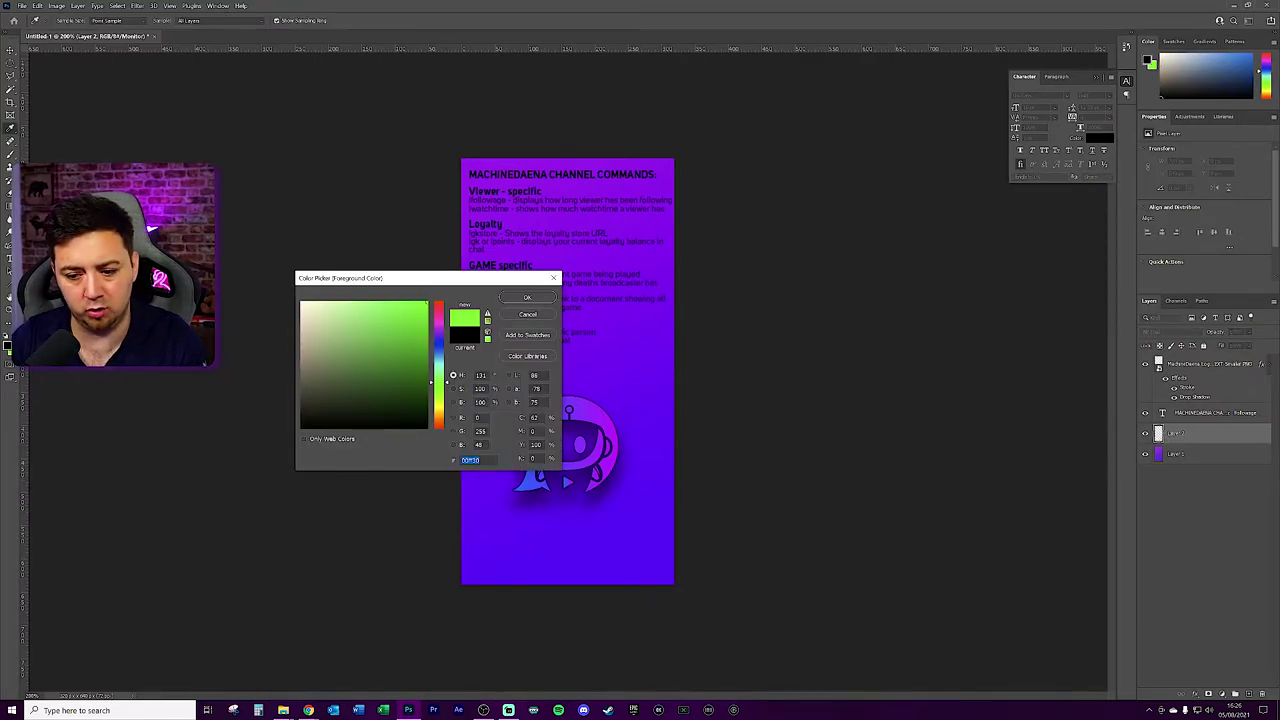
{"action": "left_click", "coordinate": [526, 297]}
{"action": "left_click", "coordinate": [630, 378]}
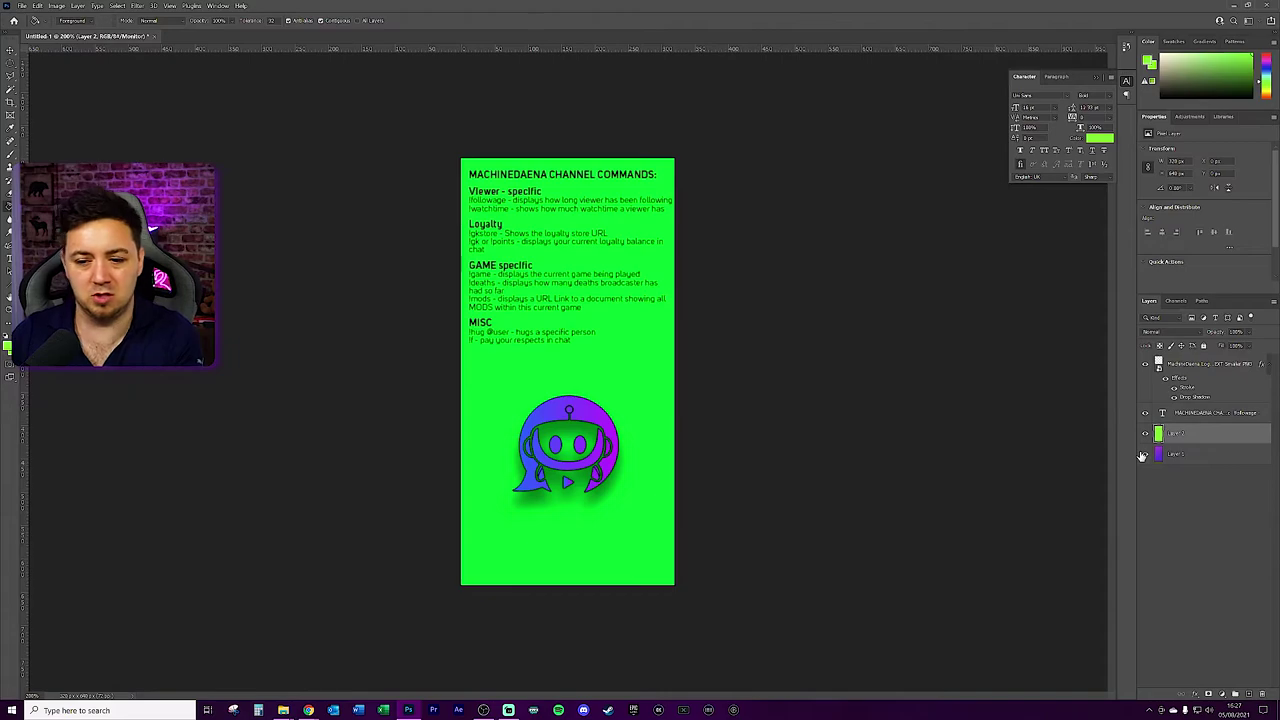
{"action": "left_click", "coordinate": [1180, 456]}
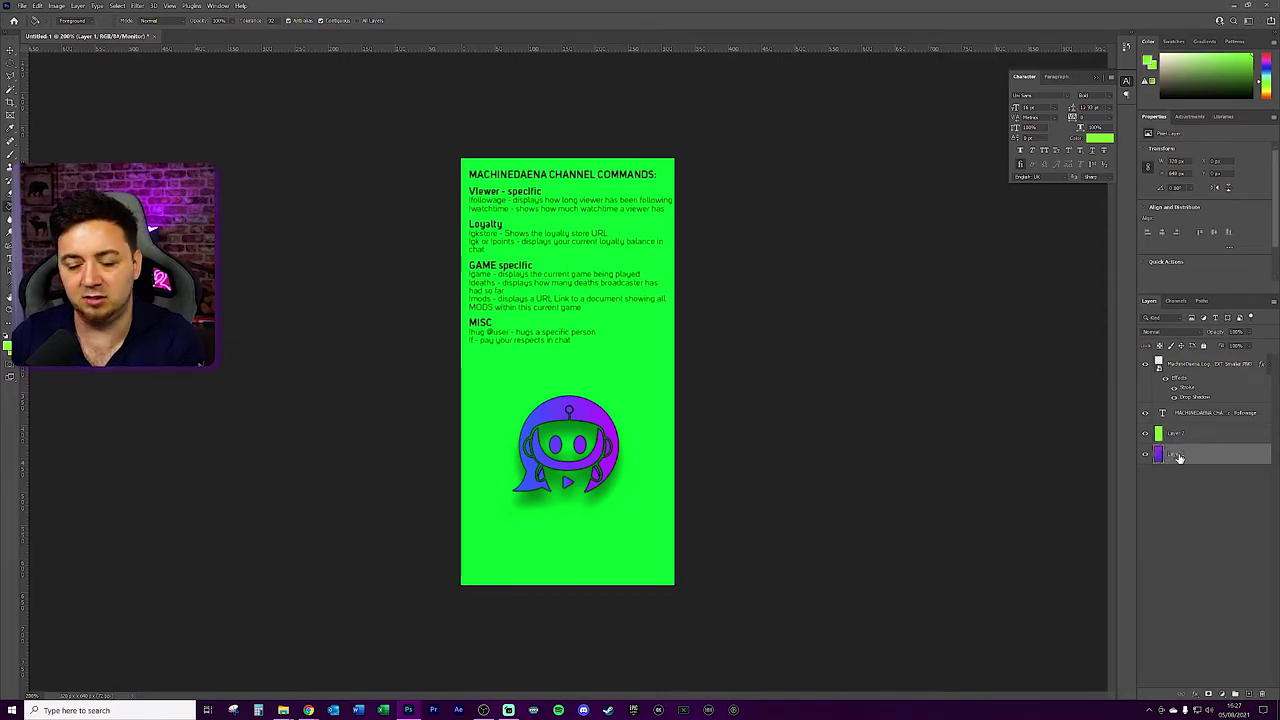
{"action": "left_click", "coordinate": [1192, 436]}
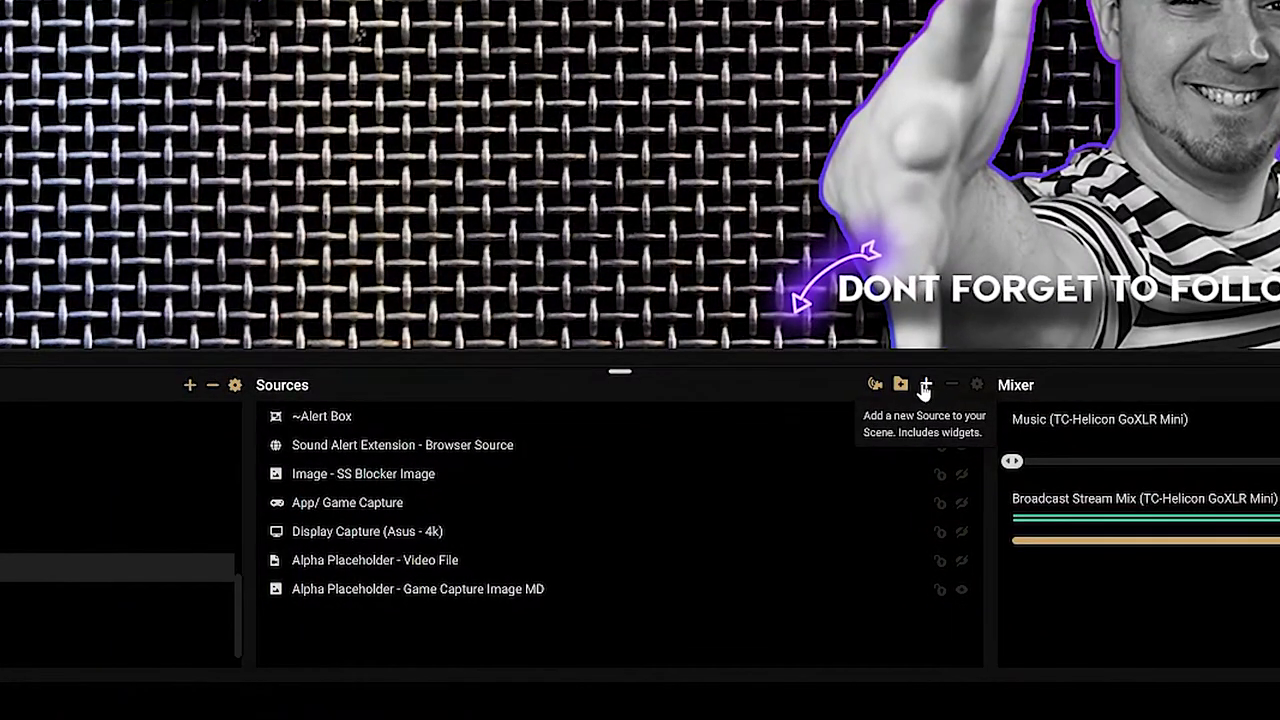
- Add a new Image source to the Streamlabs OBS scene
{"action": "left_click", "coordinate": [817, 512]}
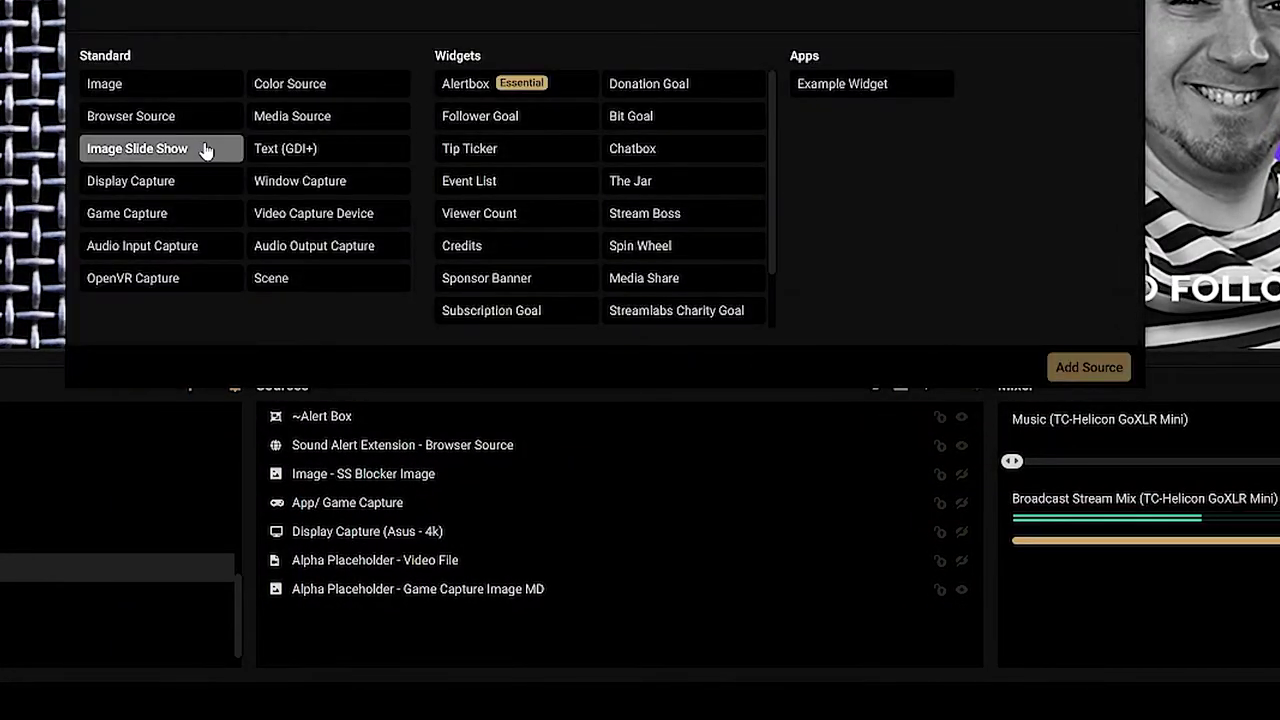
{"action": "double_click", "coordinate": [104, 84]}
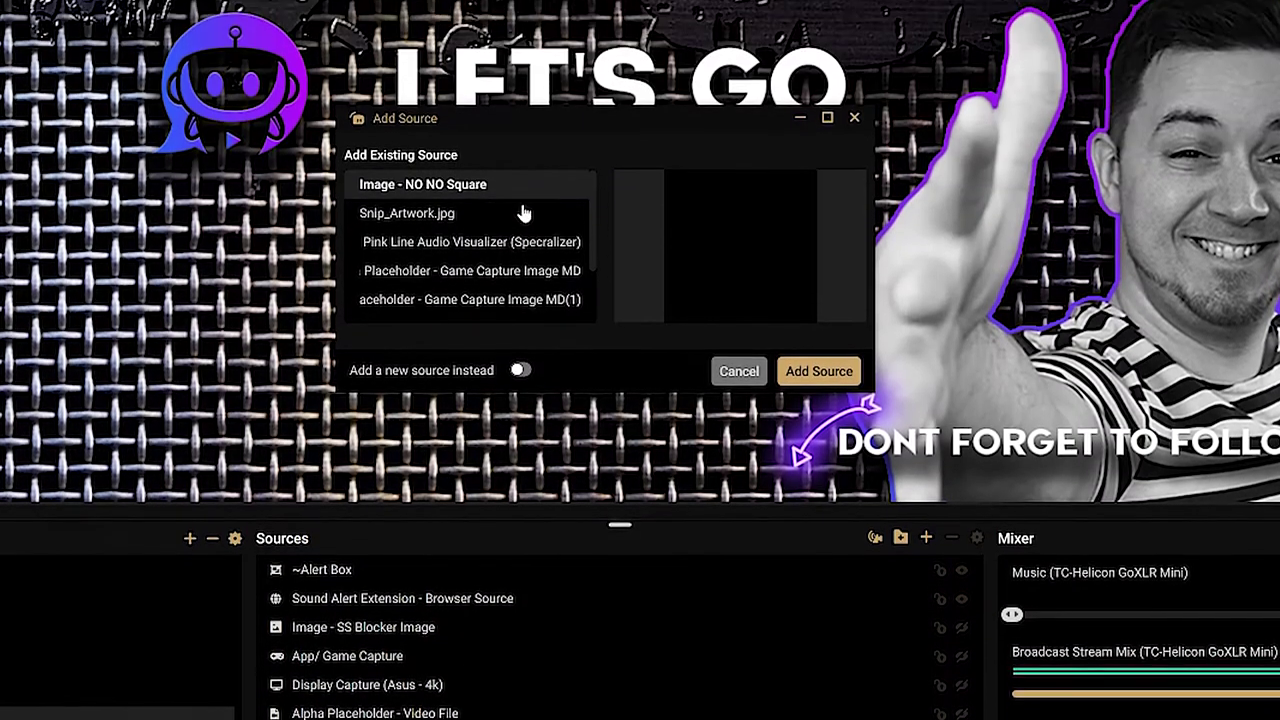
{"action": "left_click", "coordinate": [520, 416]}
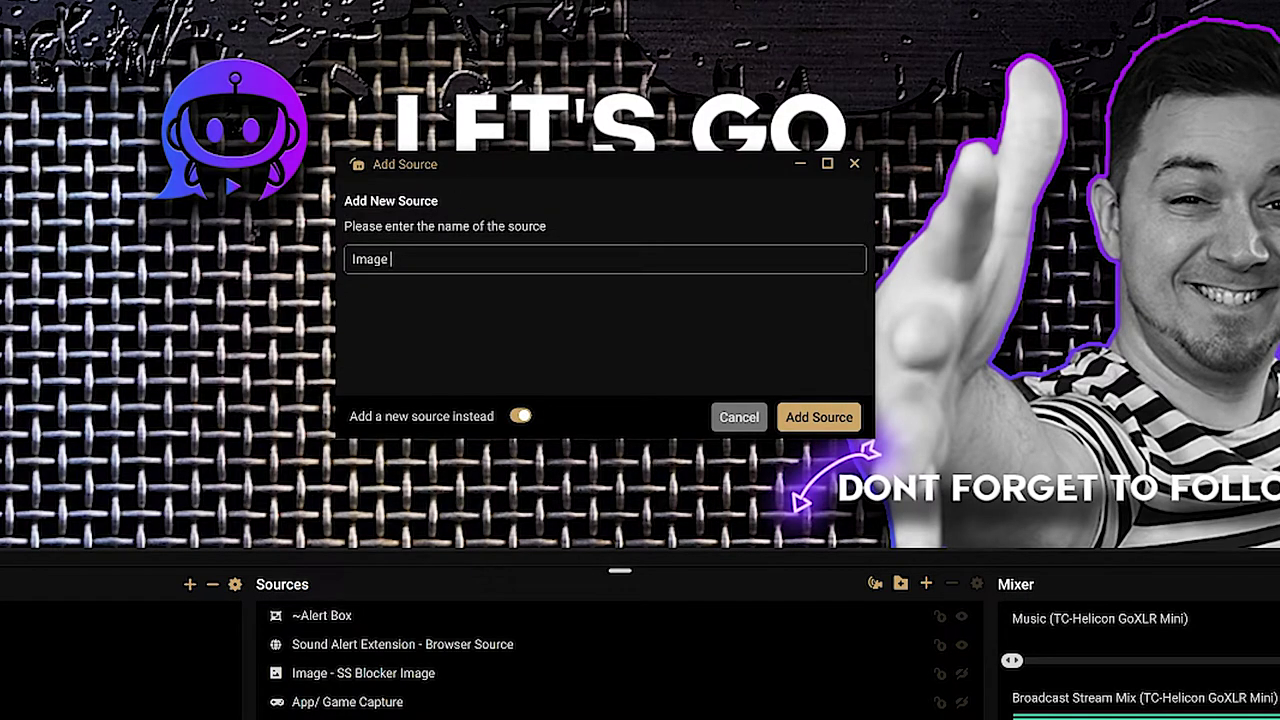
{"action": "key", "text": "Return"}
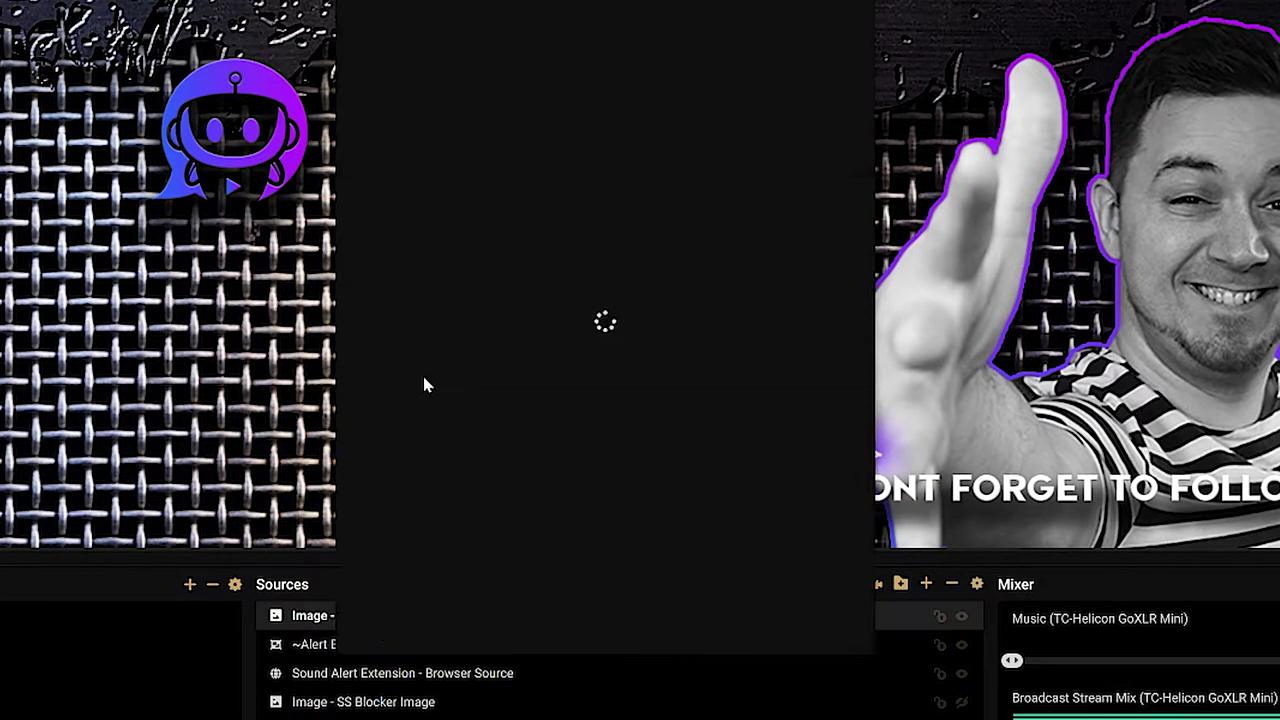
- Load the commands PNG from the Desktop into the source and enlarge it in the scene
{"action": "left_click", "coordinate": [829, 171]}
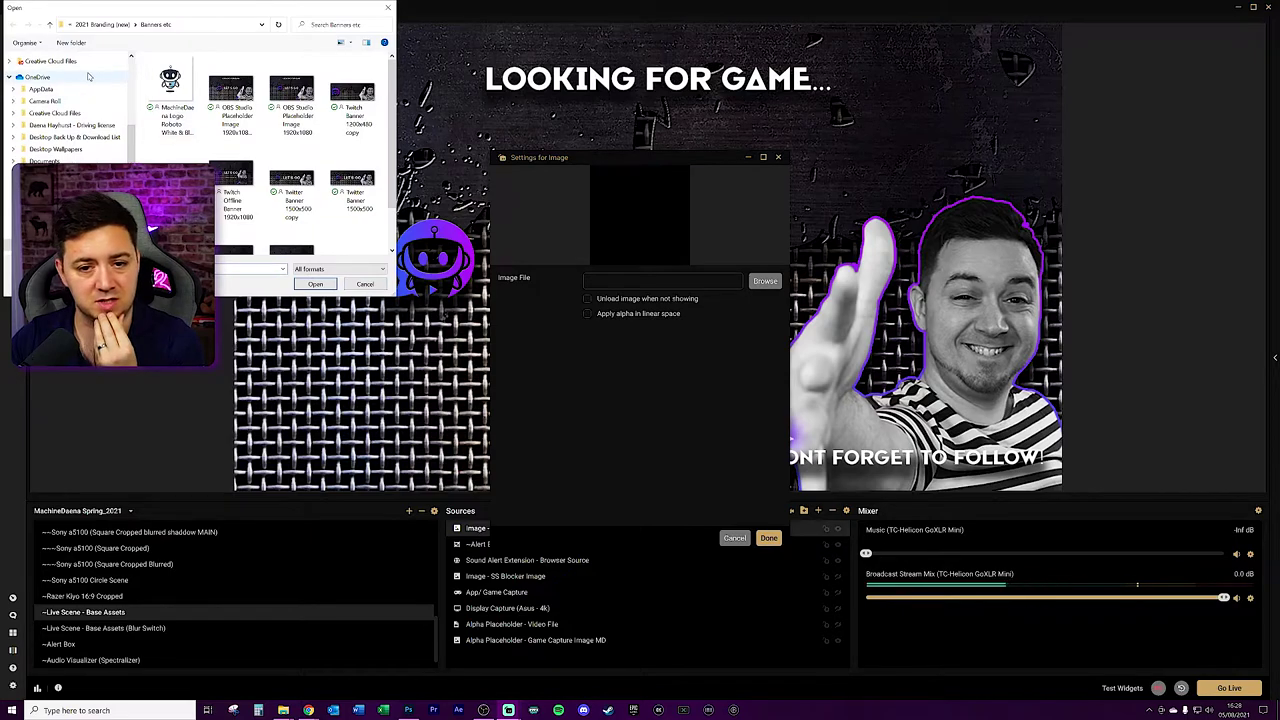
{"action": "scroll", "coordinate": [70, 100], "scroll_direction": "up", "scroll_amount": 3}
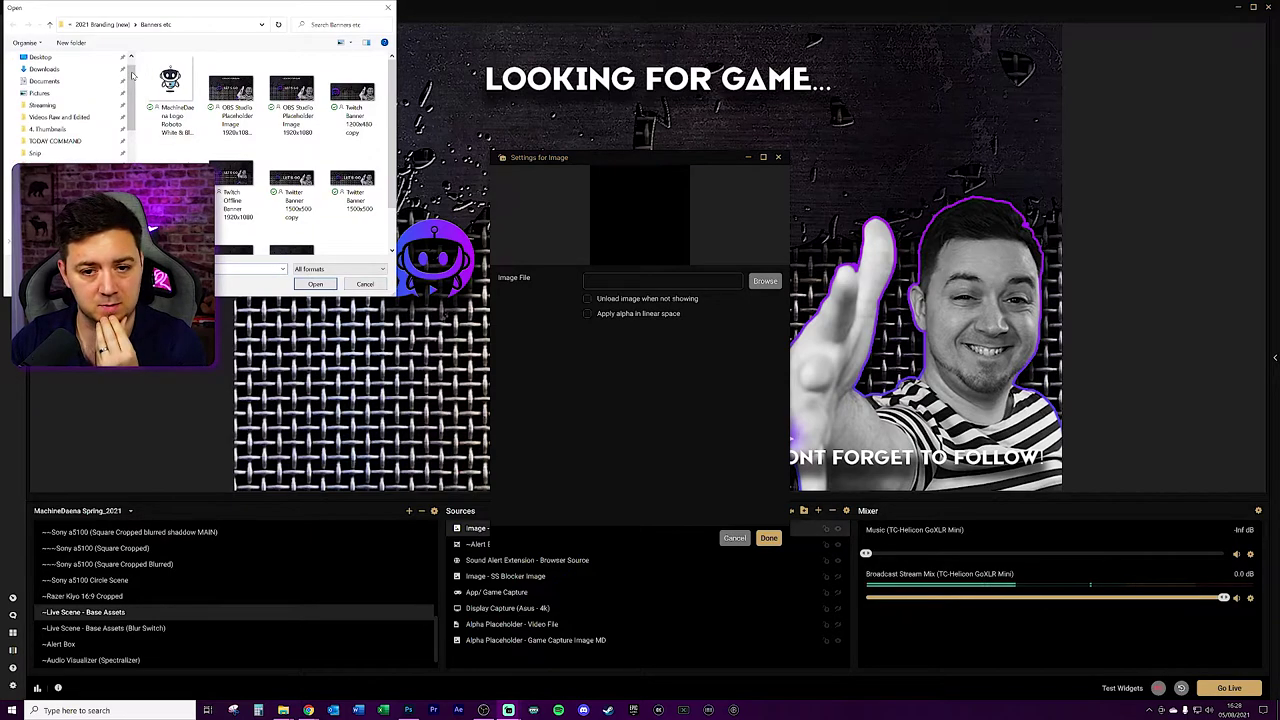
{"action": "left_click", "coordinate": [40, 57]}
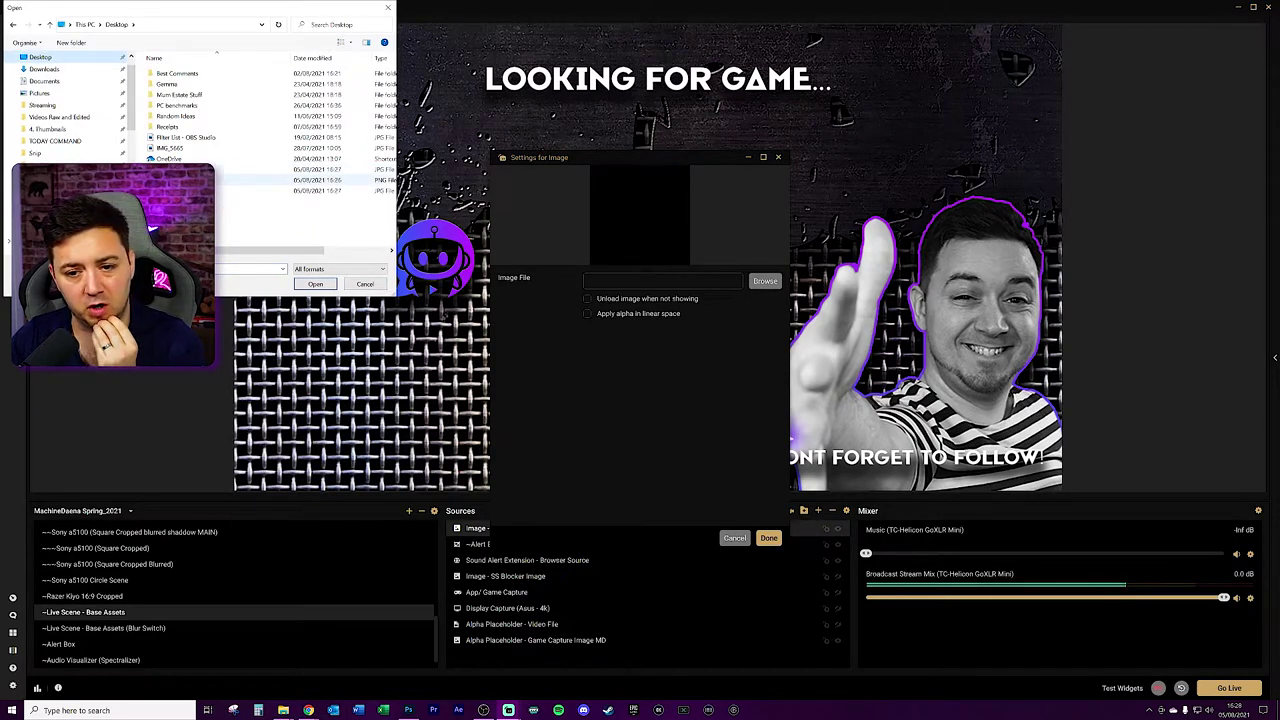
{"action": "left_click", "coordinate": [360, 180]}
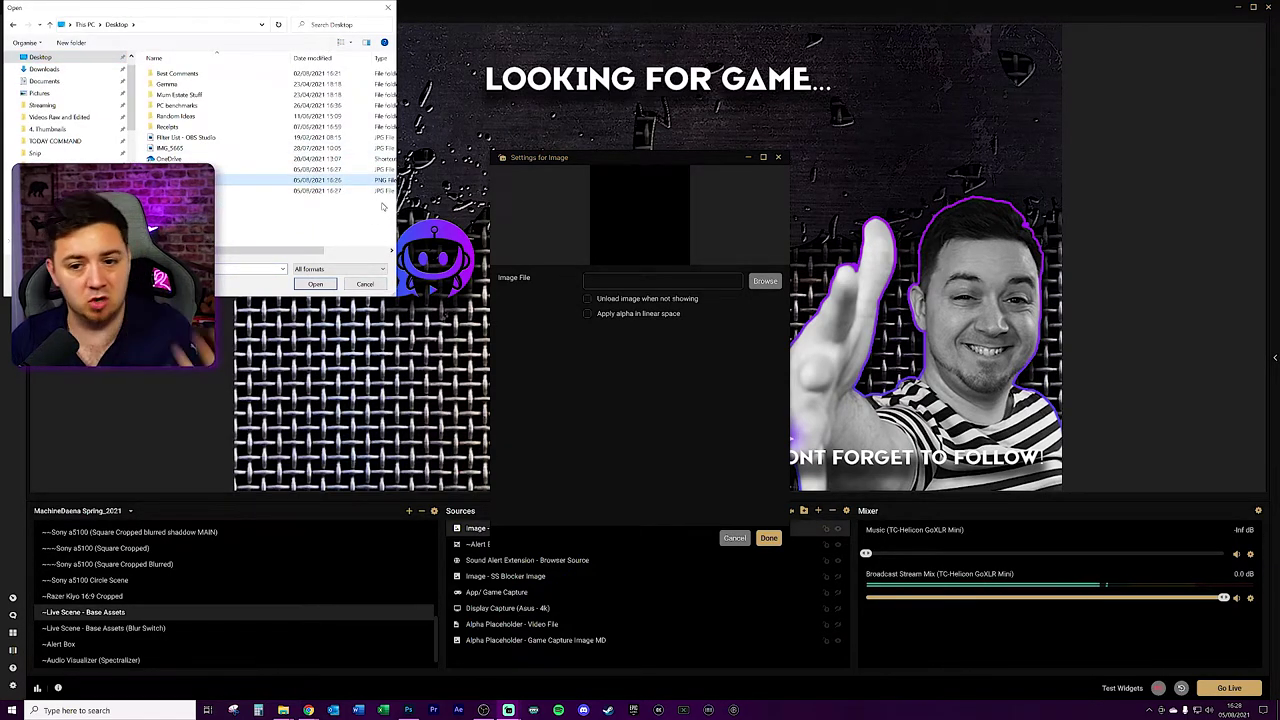
{"action": "left_click_drag", "start_coordinate": [396, 213], "coordinate": [486, 213]}
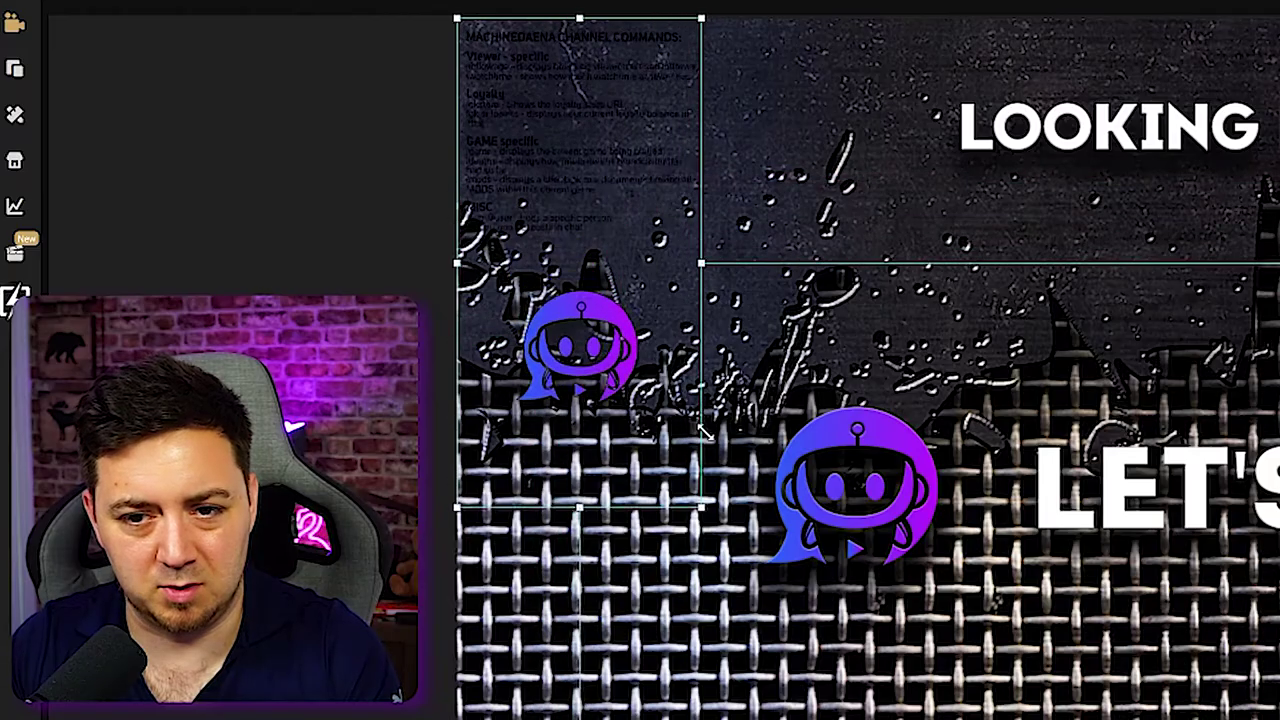
{"action": "left_click_drag", "start_coordinate": [700, 600], "coordinate": [880, 616]}
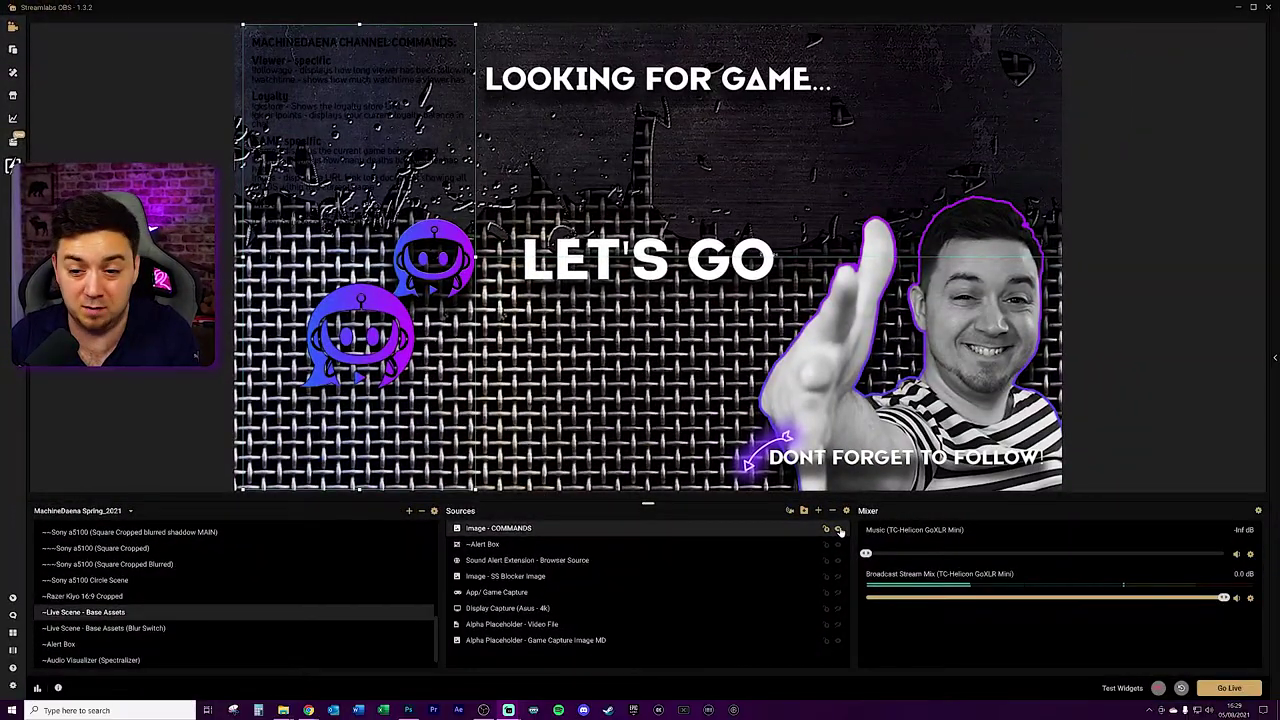
- Update the commands image source's settings and enlarge it over the scene's left side
{"action": "left_click", "coordinate": [839, 529]}
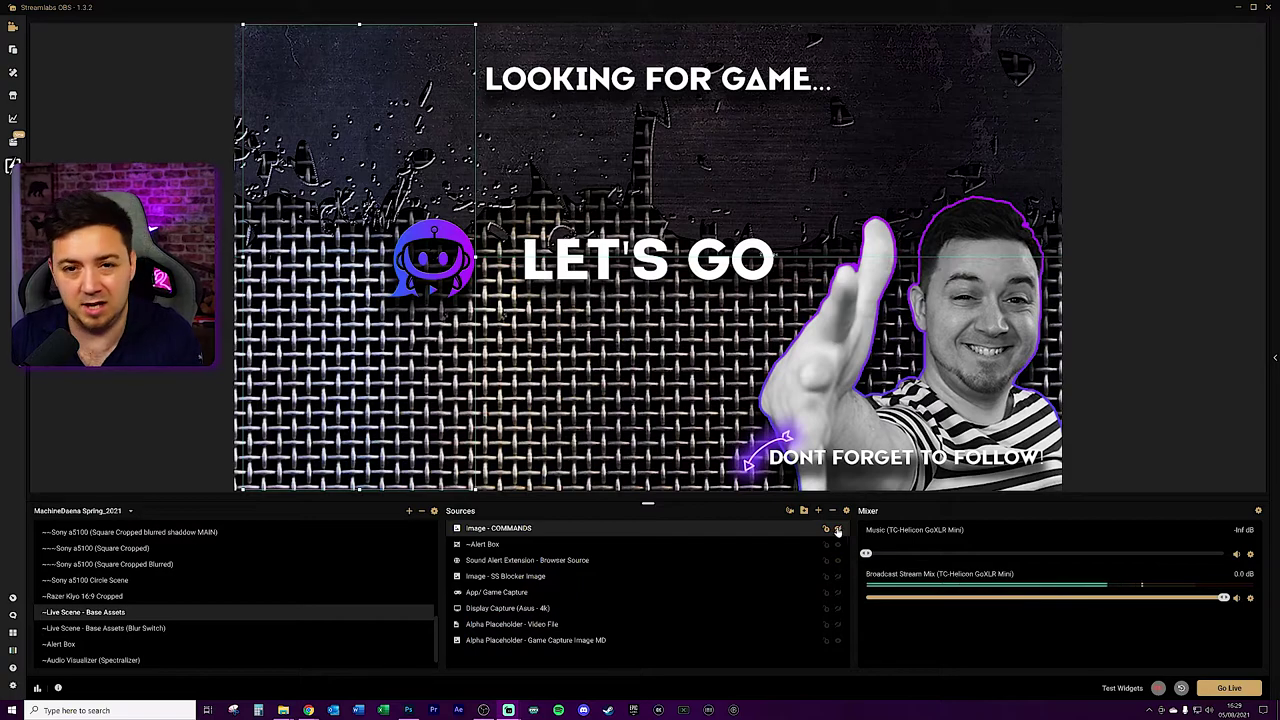
{"action": "double_click", "coordinate": [839, 529]}
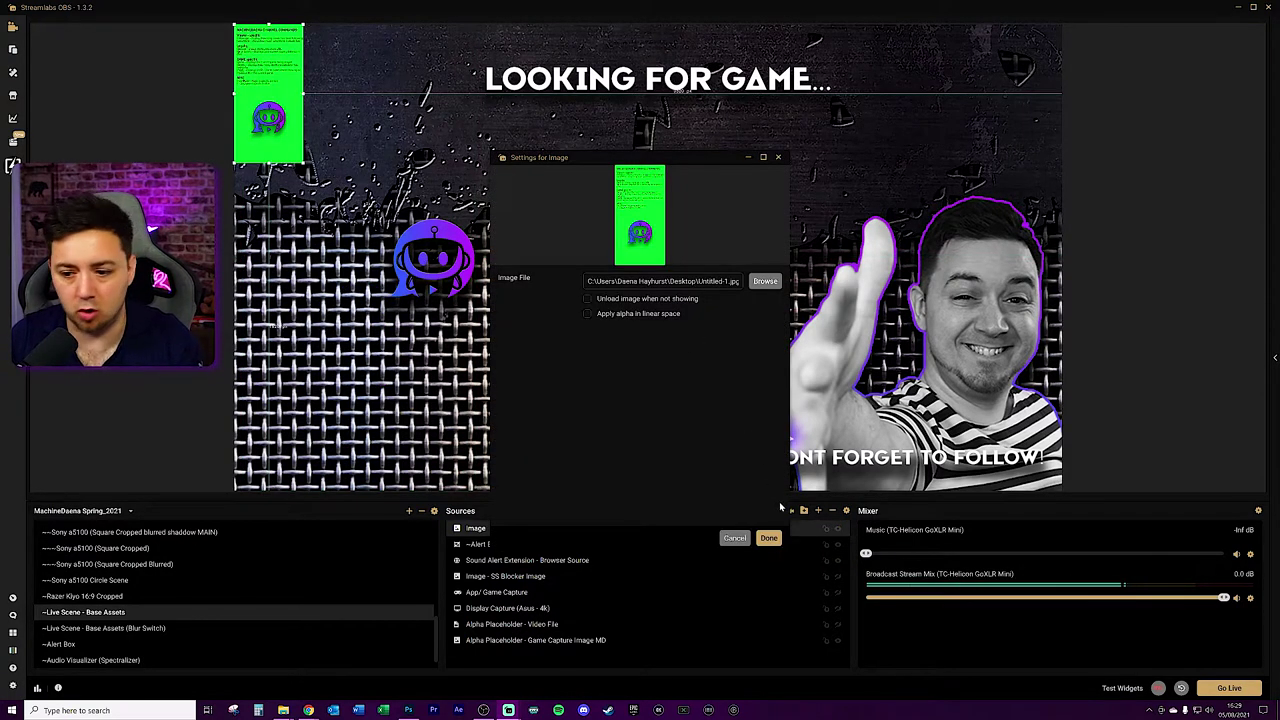
{"action": "left_click", "coordinate": [768, 538]}
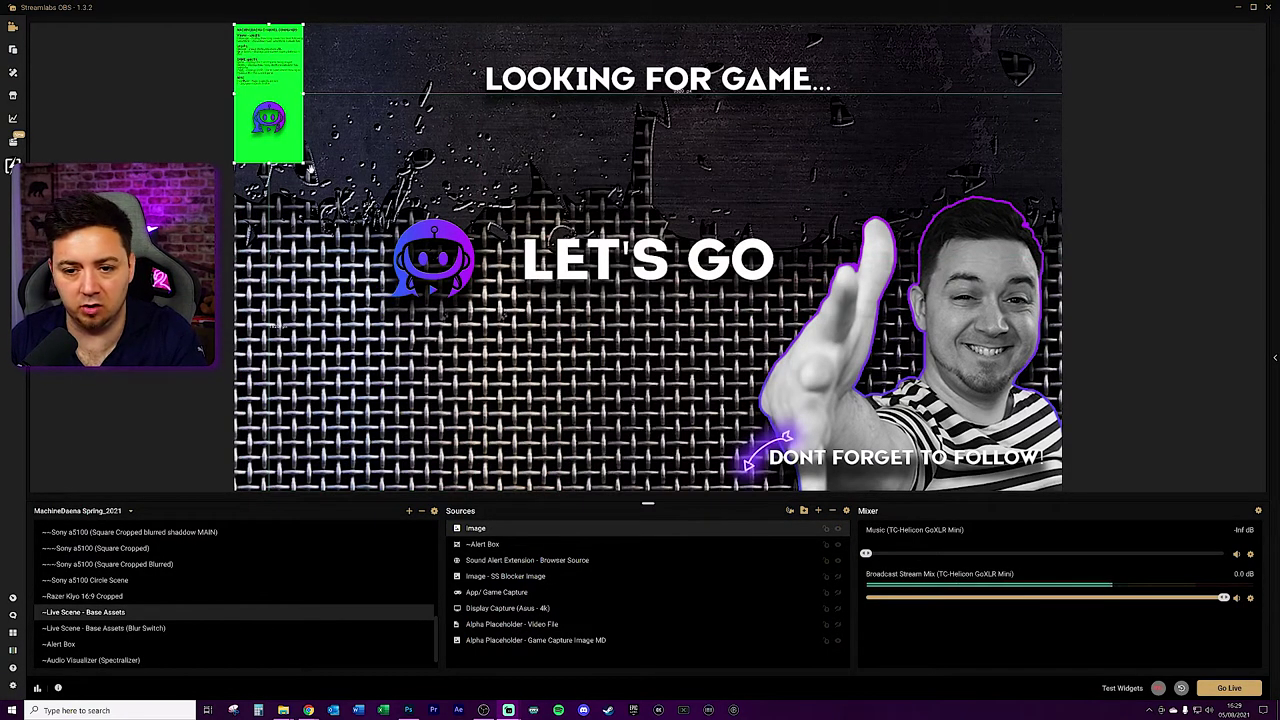
{"action": "left_click_drag", "start_coordinate": [304, 162], "coordinate": [443, 373]}
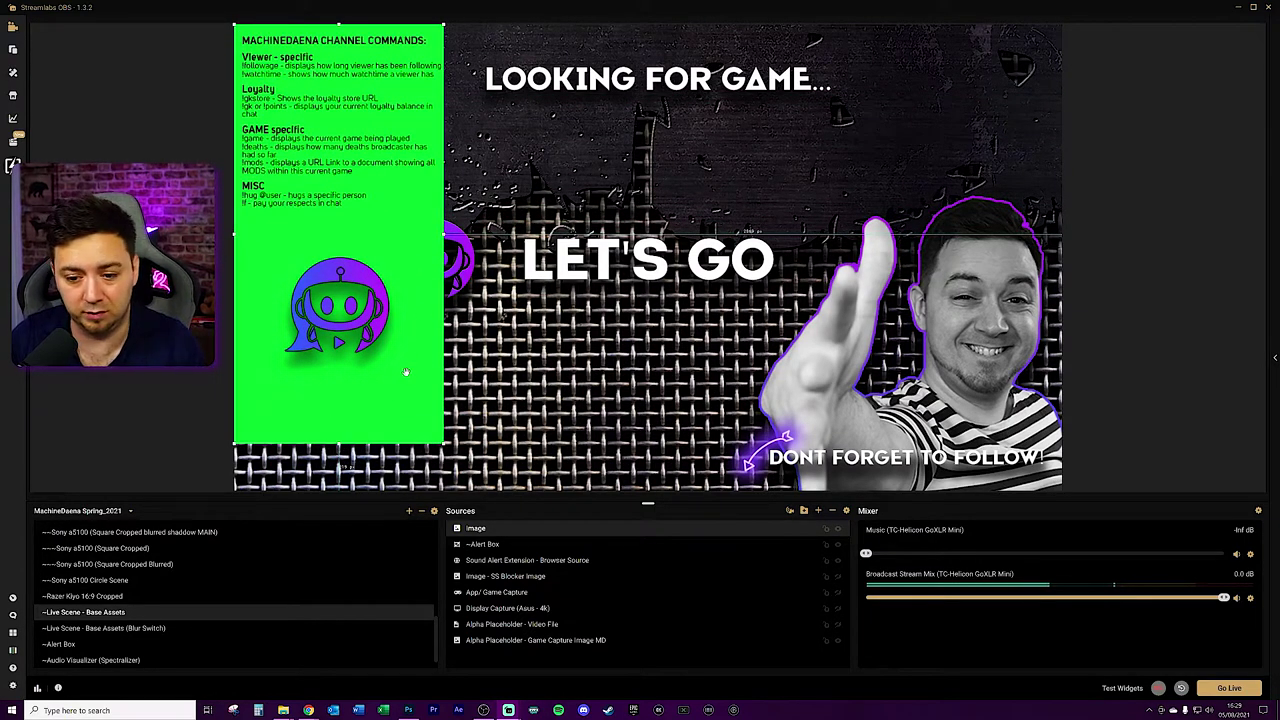
- Add a Chroma Key filter to the image source and lower its similarity to 94
{"action": "right_click", "coordinate": [490, 529]}
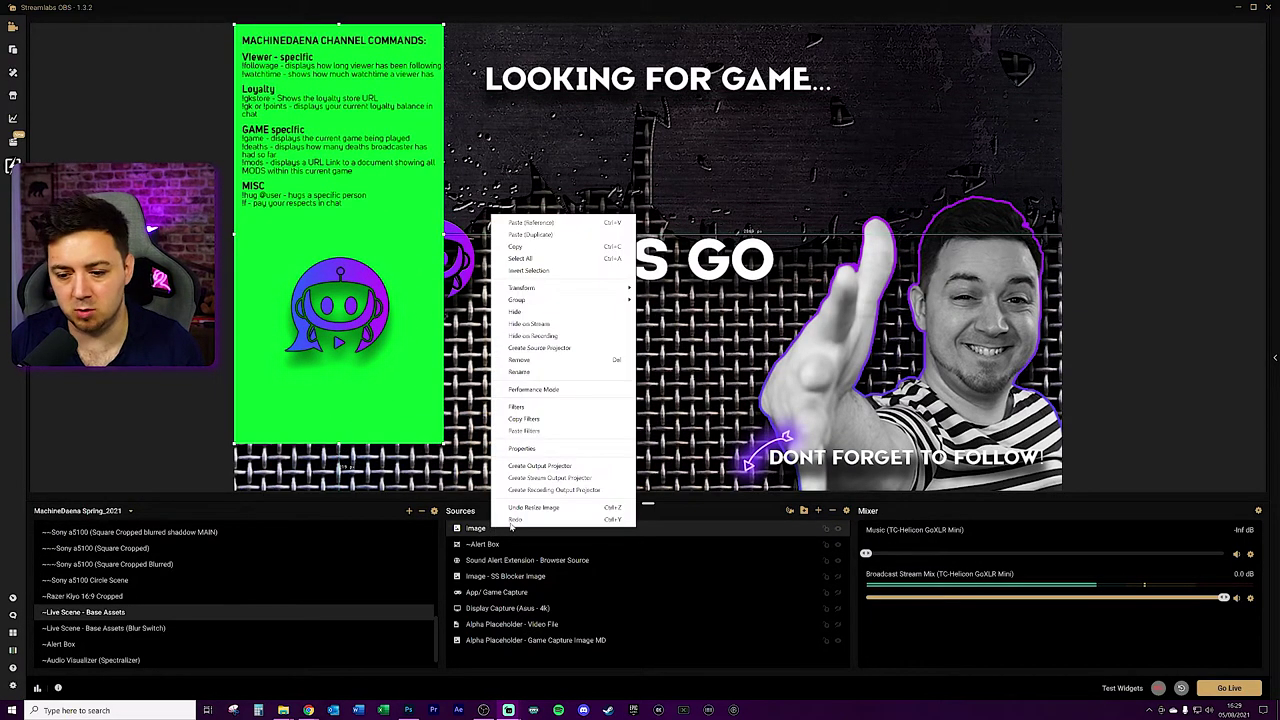
{"action": "left_click", "coordinate": [518, 408]}
{"action": "left_click", "coordinate": [522, 414]}
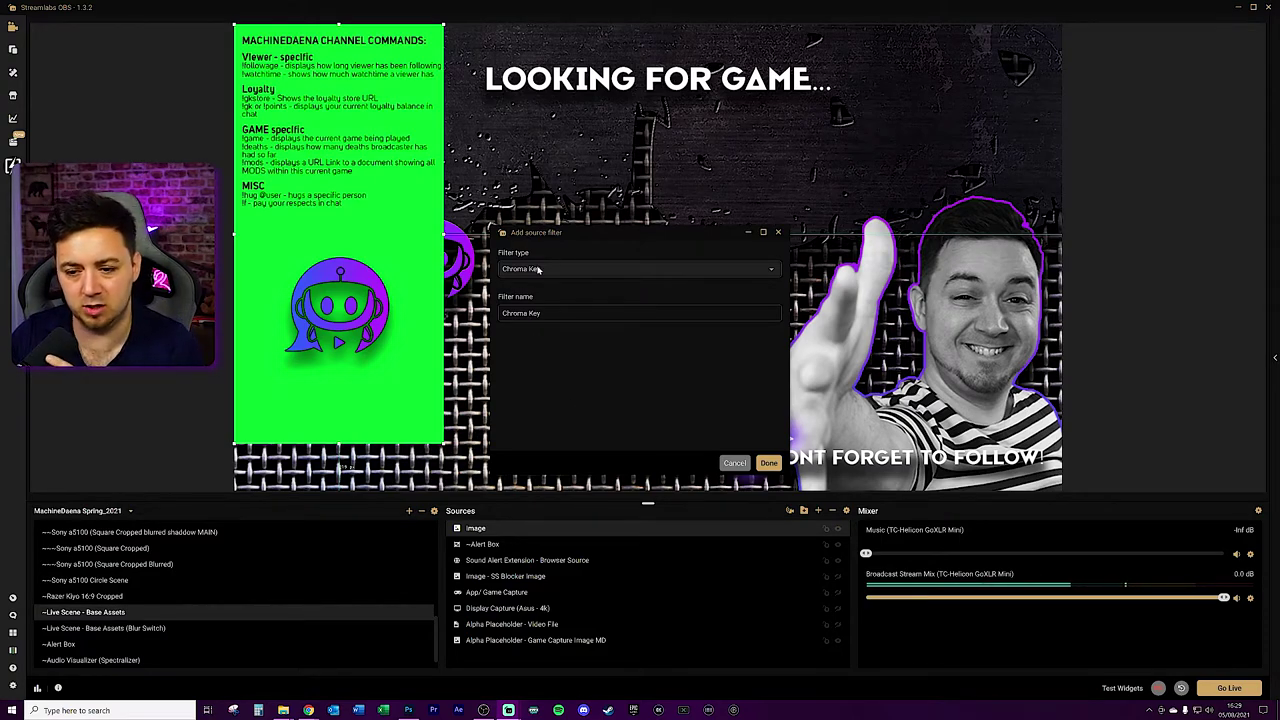
{"action": "left_click", "coordinate": [767, 465]}
{"action": "left_click_drag", "start_coordinate": [711, 326], "coordinate": [668, 327]}
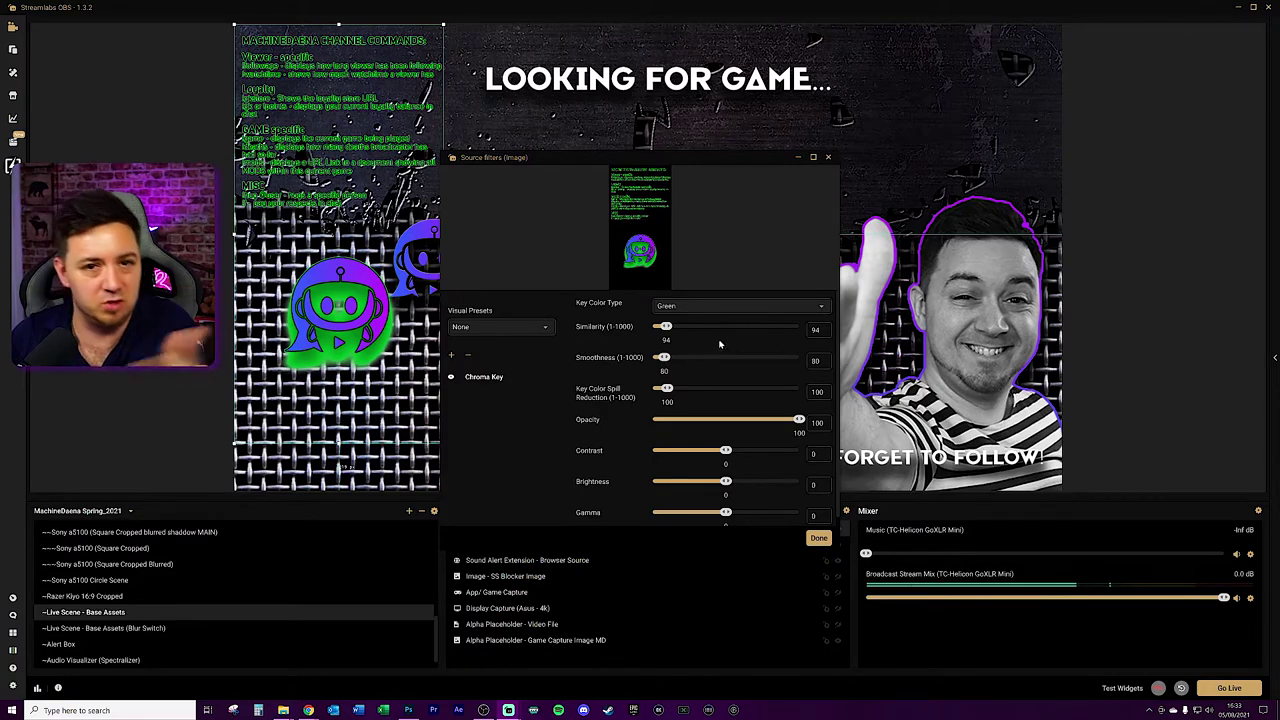
{"action": "left_click", "coordinate": [819, 538]}
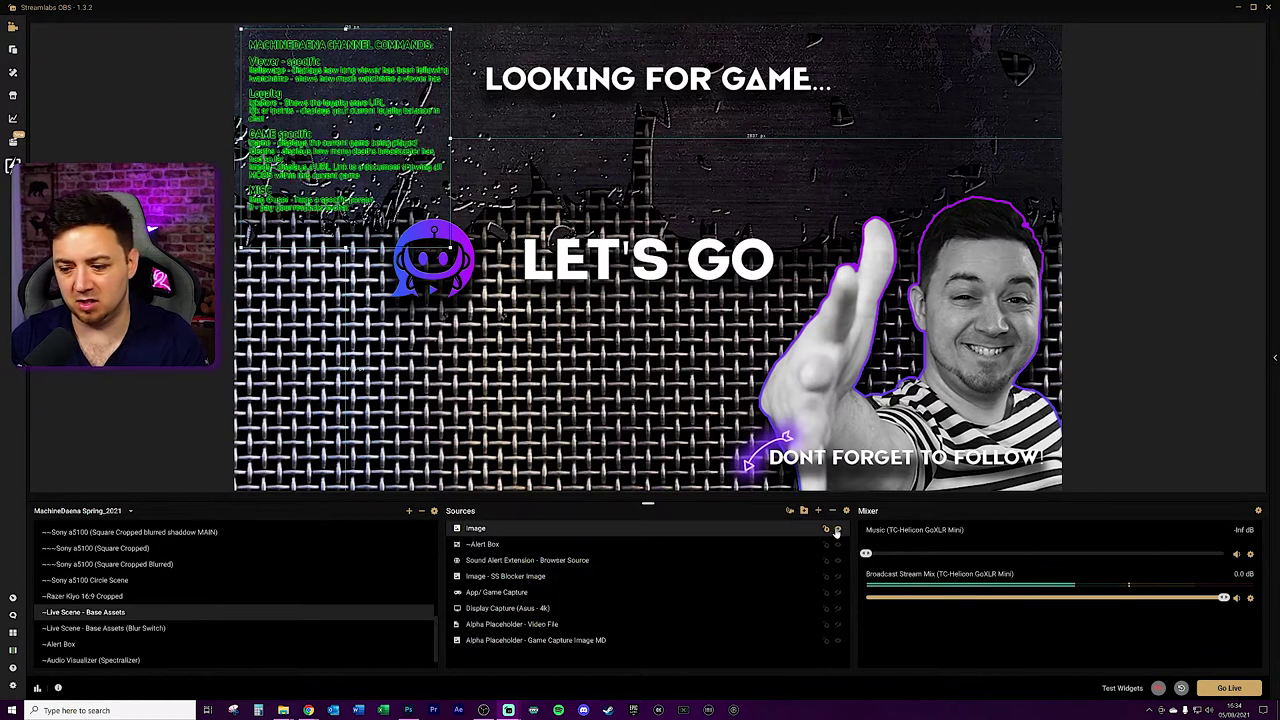